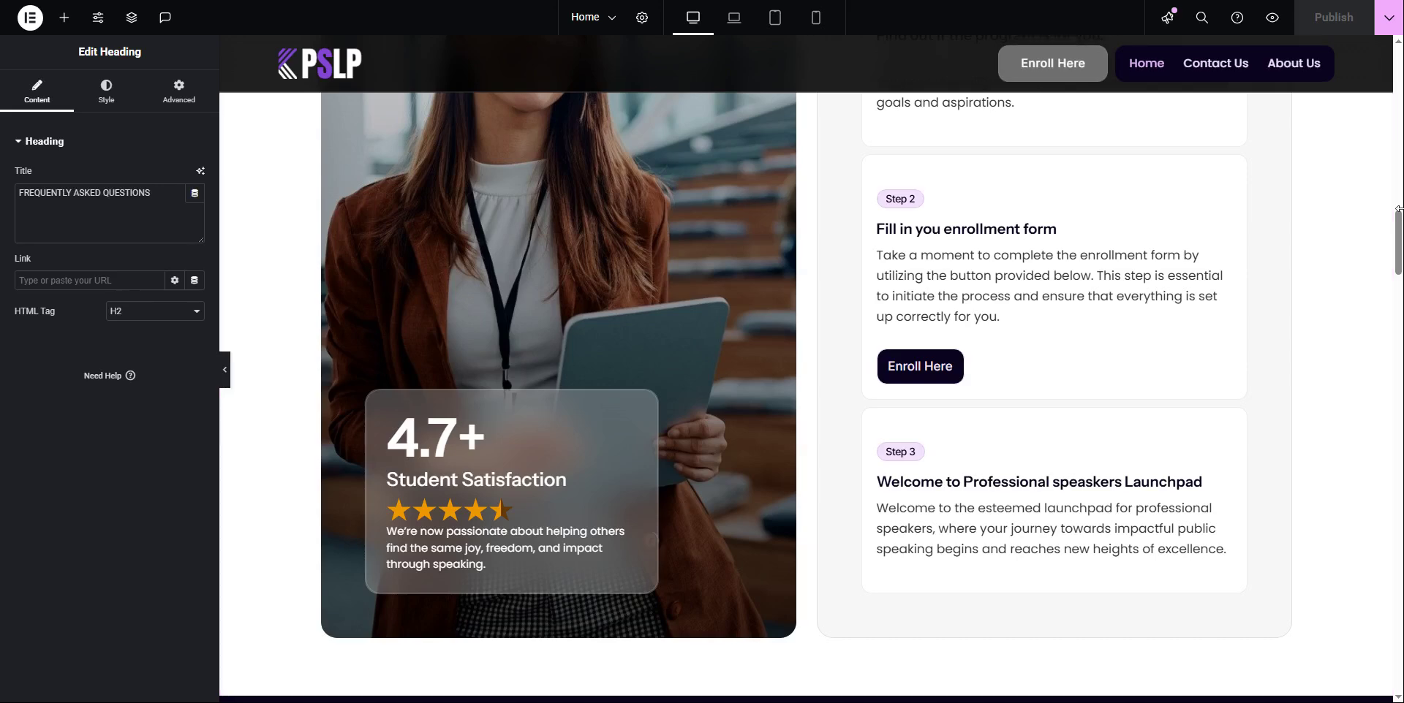
Scroll up to the hero heading and open its Style tab Typography settings showing Oswald
{"action": "scroll", "coordinate": [564, 461], "scroll_direction": "up", "scroll_amount": 15}
{"action": "scroll", "coordinate": [574, 446], "scroll_direction": "up", "scroll_amount": 10}
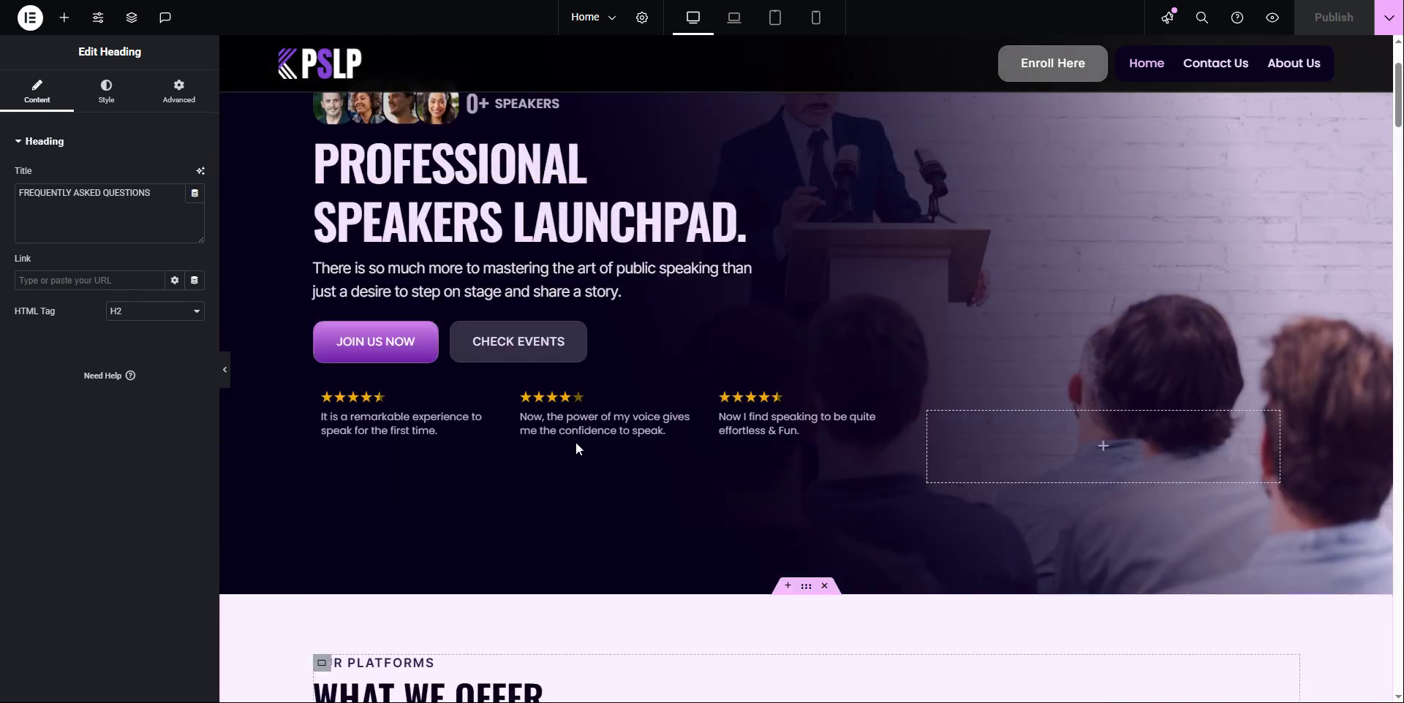
{"action": "scroll", "coordinate": [587, 435], "scroll_direction": "up", "scroll_amount": 3}
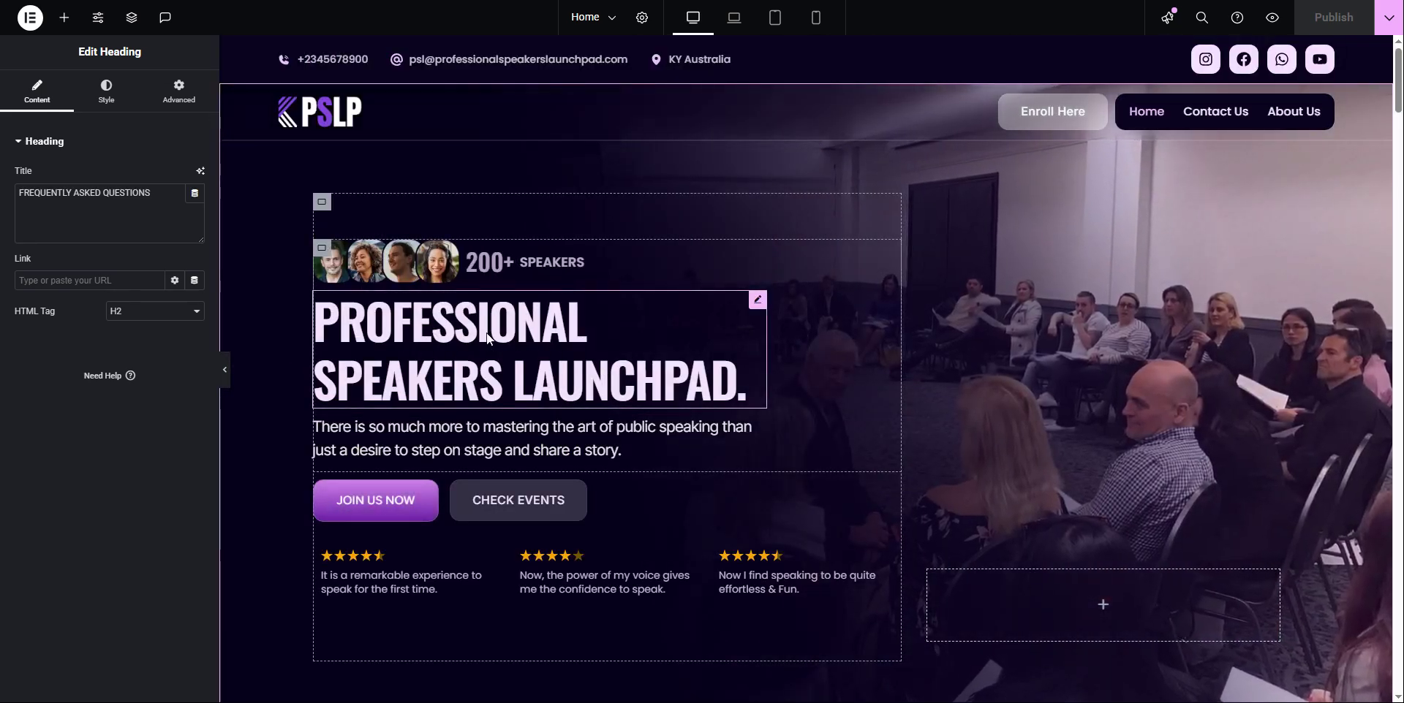
{"action": "left_click", "coordinate": [107, 92]}
{"action": "left_click", "coordinate": [195, 218]}
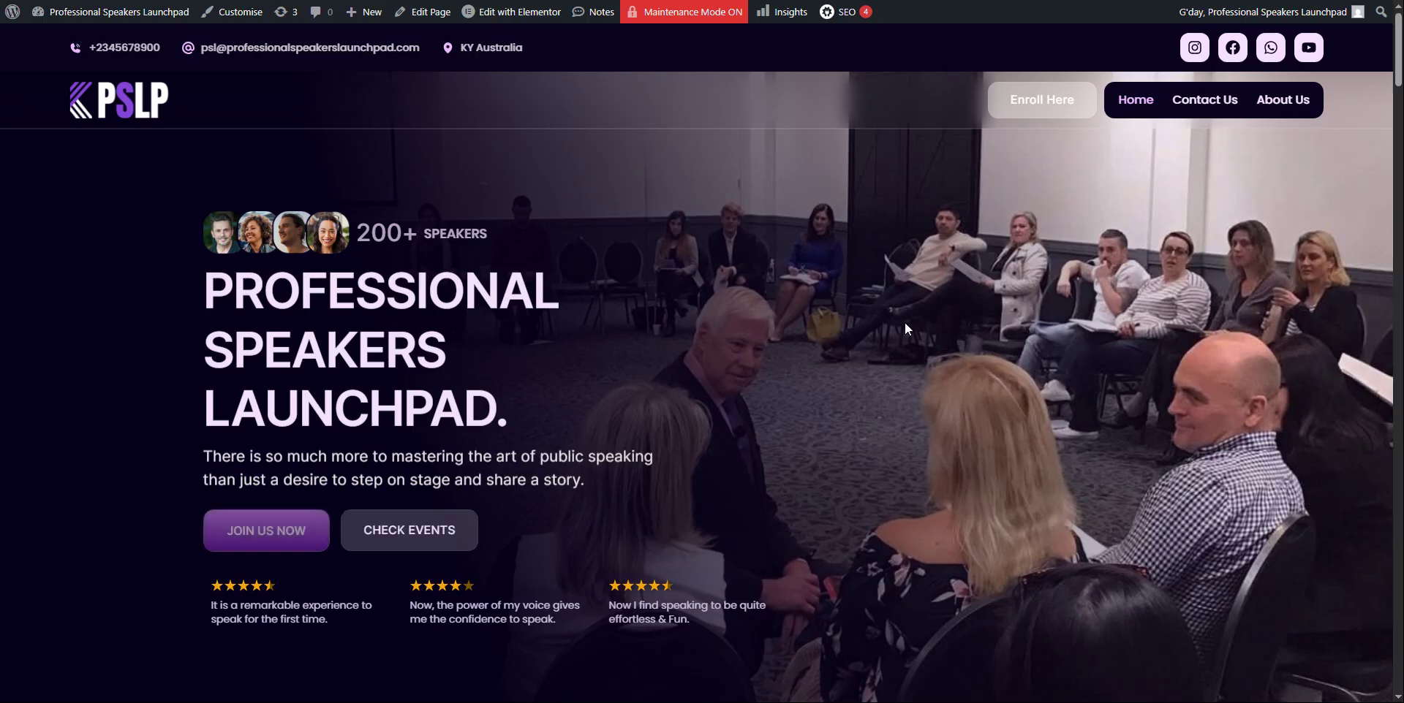
On the live homepage, select and then deselect the hero heading text to inspect its font
{"action": "left_click_drag", "start_coordinate": [512, 428], "coordinate": [233, 293]}
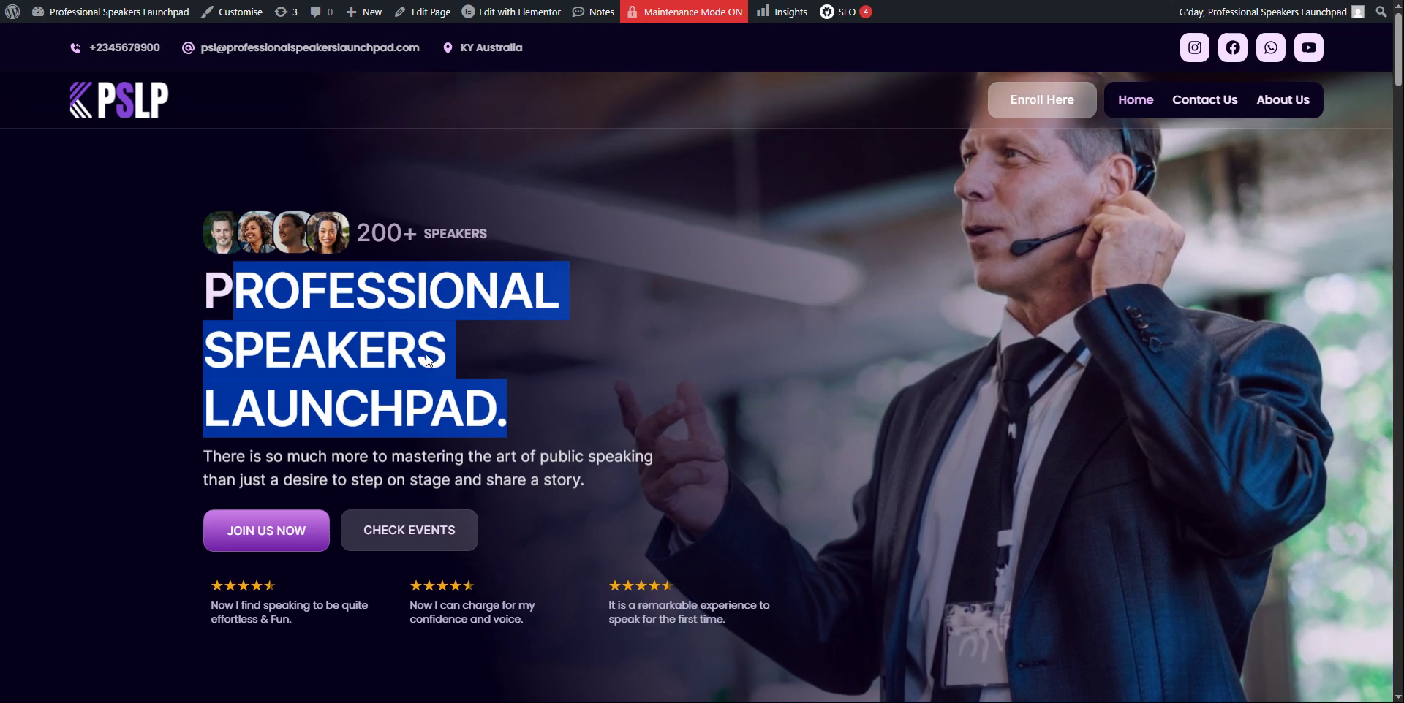
{"action": "left_click", "coordinate": [428, 360]}
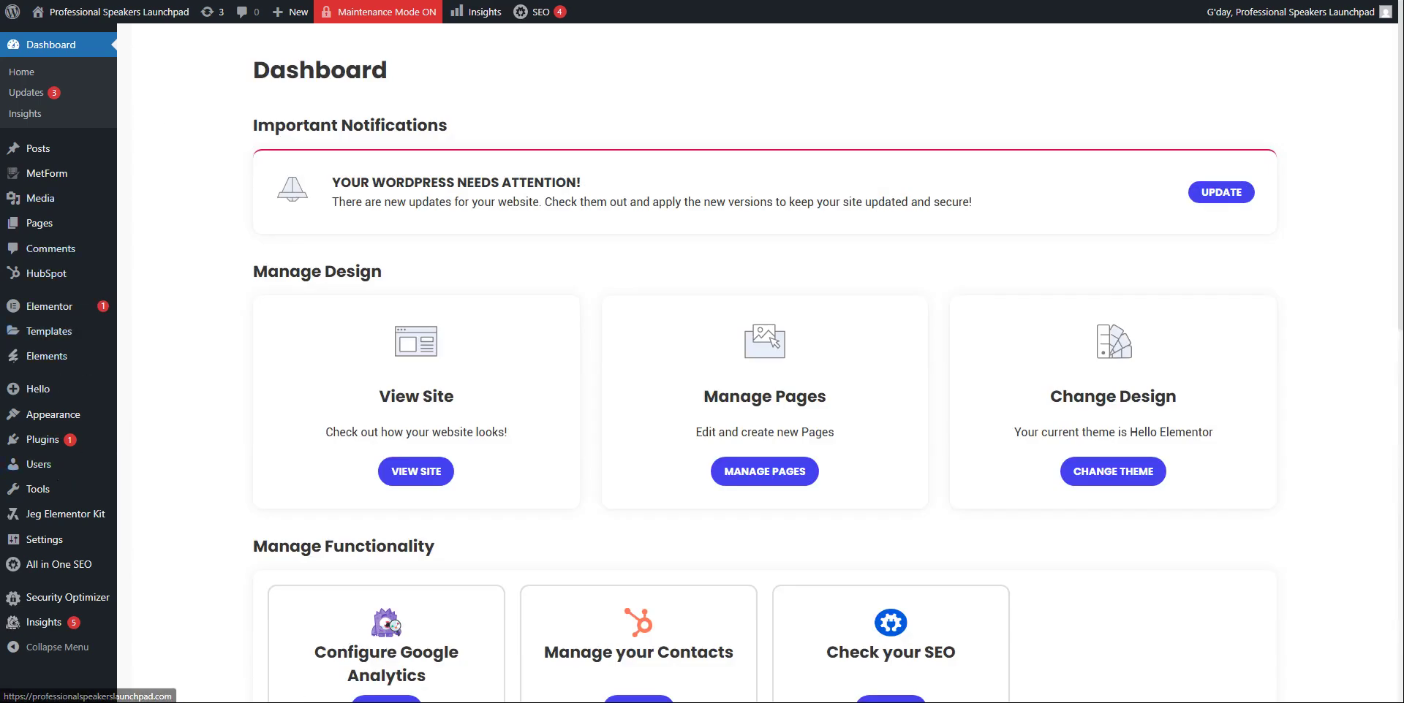
Go to Elementor > Settings from the WordPress admin sidebar
{"action": "mouse_move", "coordinate": [38, 308]}
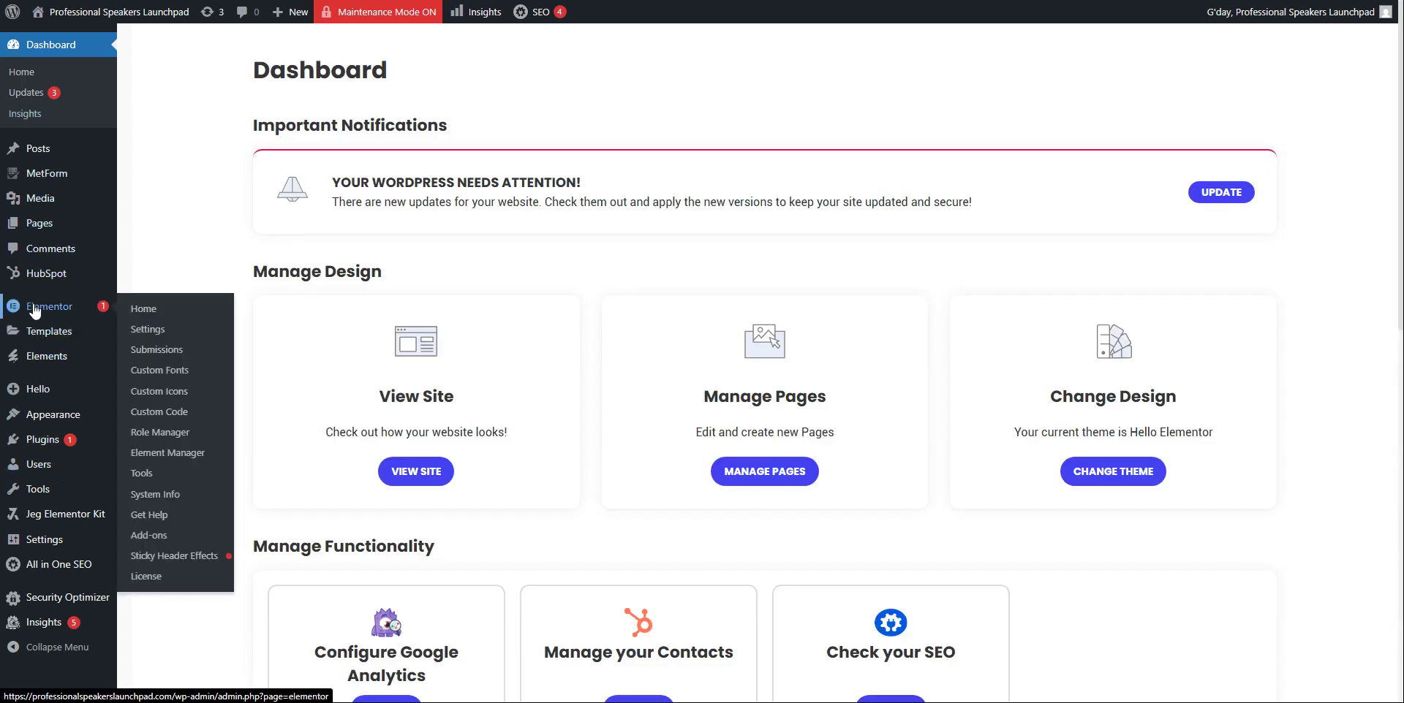
{"action": "left_click", "coordinate": [155, 329]}
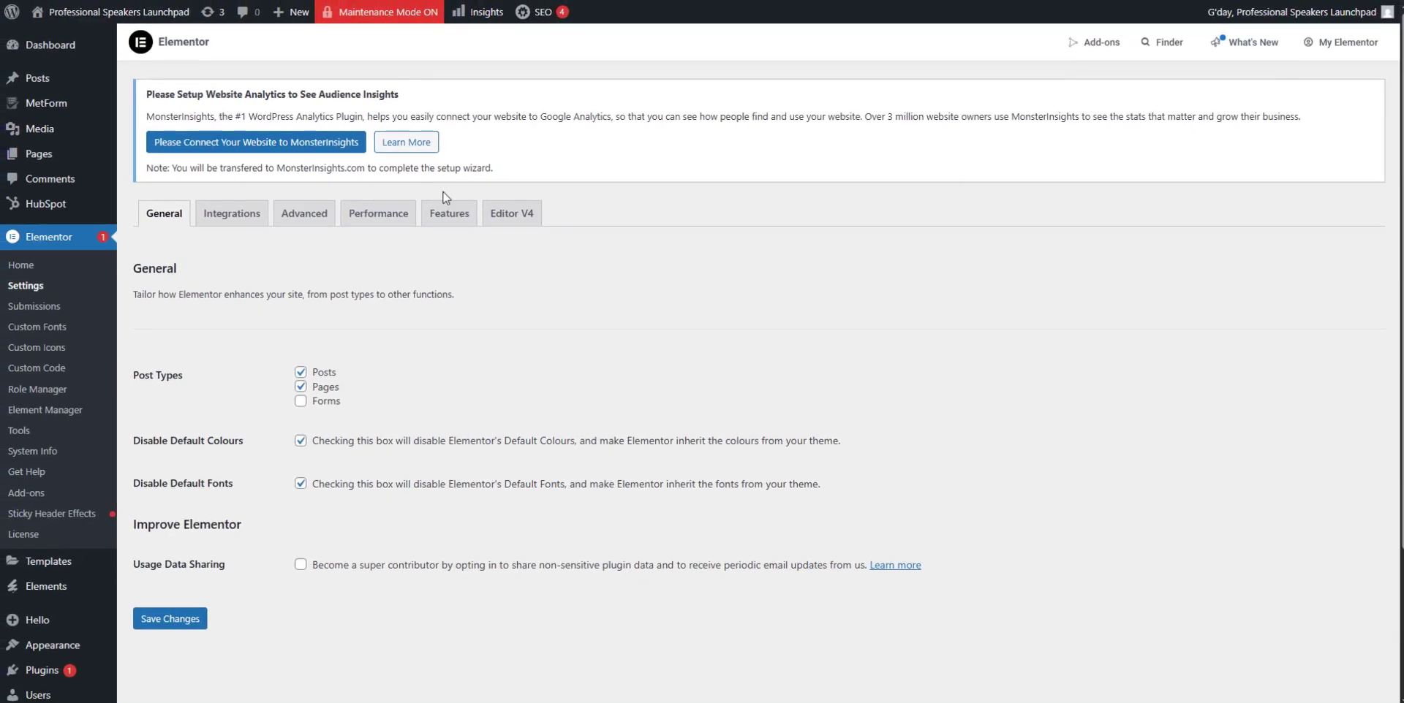
Switch to the Features tab and scroll down to the Stable Features section
{"action": "left_click", "coordinate": [704, 407]}
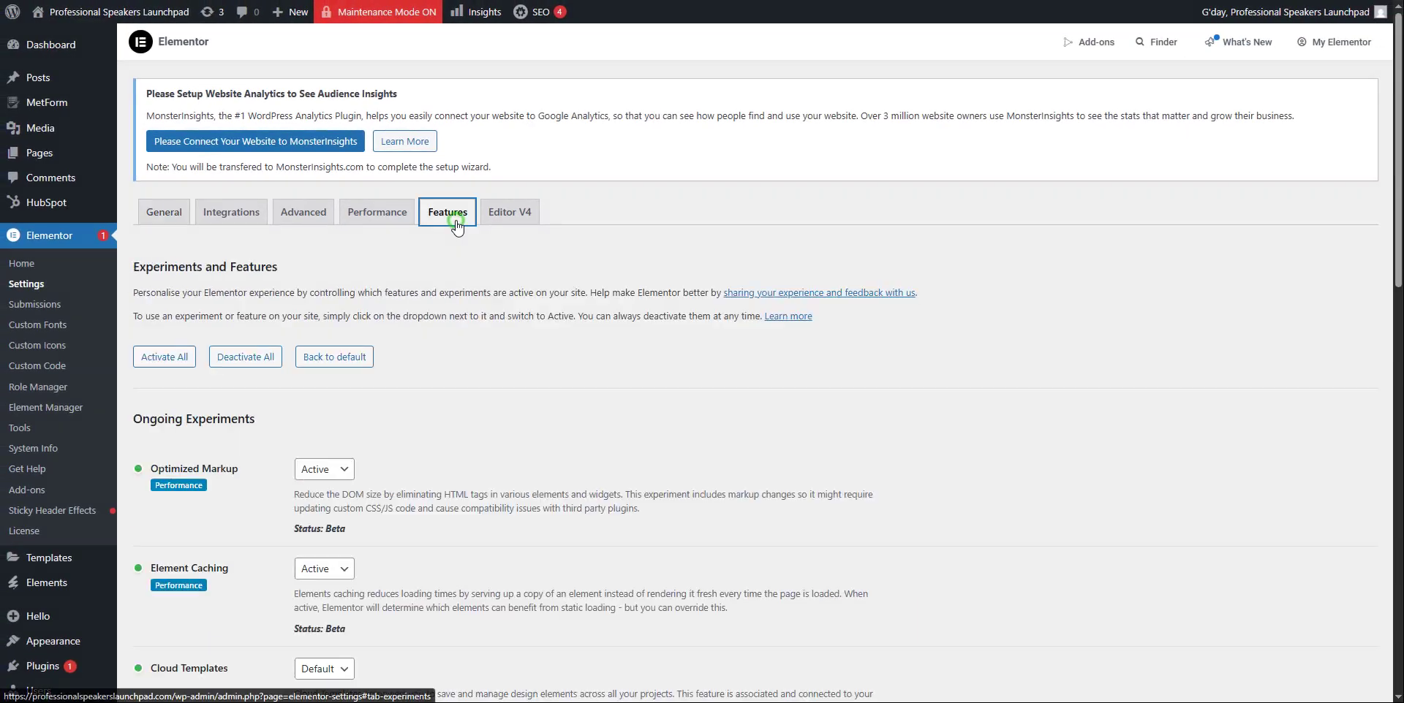
{"action": "scroll", "coordinate": [388, 382], "scroll_direction": "down", "scroll_amount": 8}
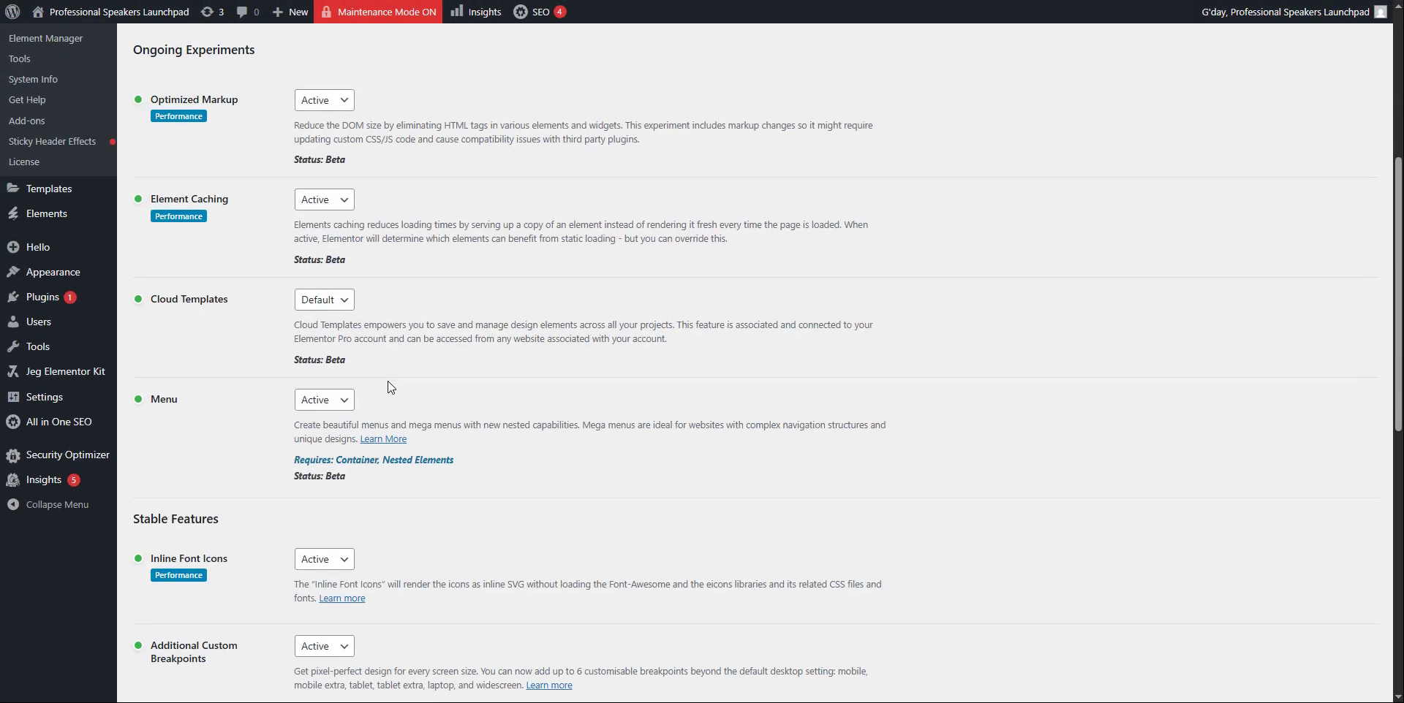
{"action": "scroll", "coordinate": [387, 382], "scroll_direction": "down", "scroll_amount": 1}
{"action": "scroll", "coordinate": [387, 381], "scroll_direction": "down", "scroll_amount": 2}
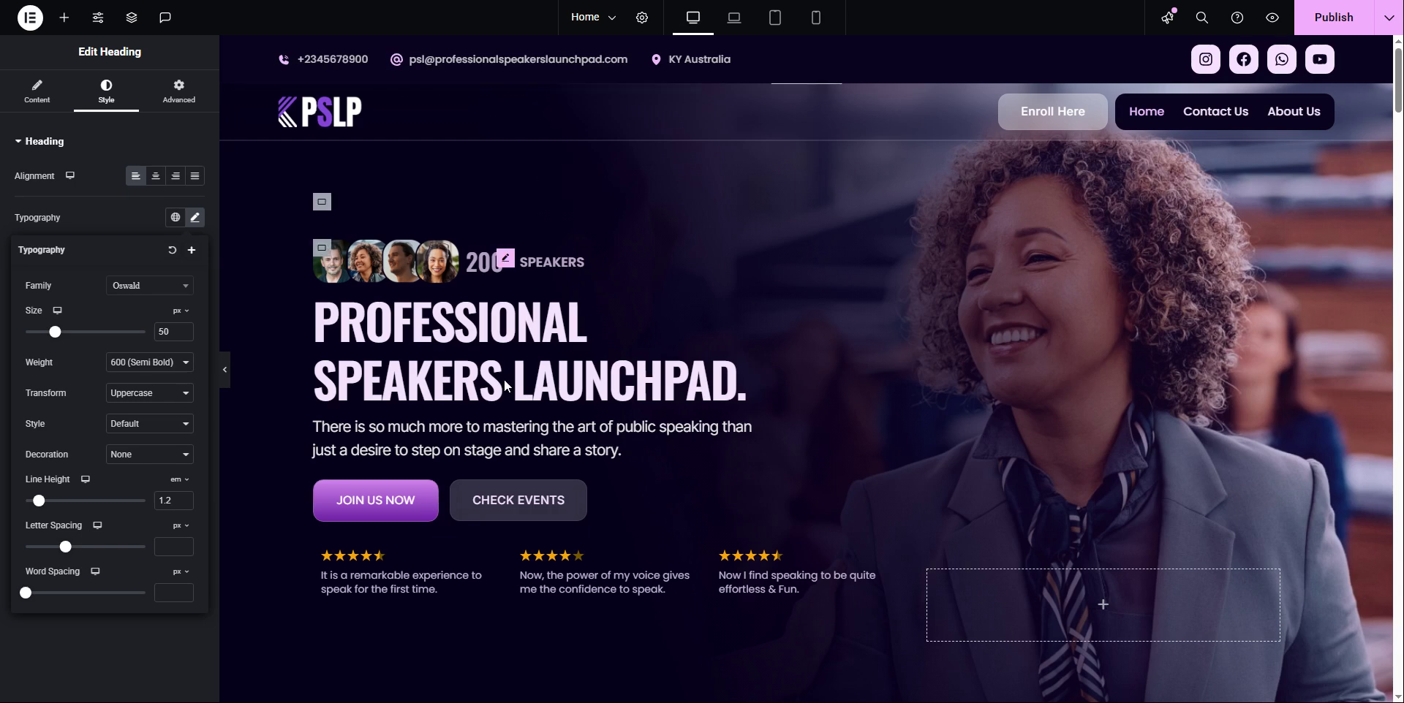
{"action": "left_click", "coordinate": [502, 323]}
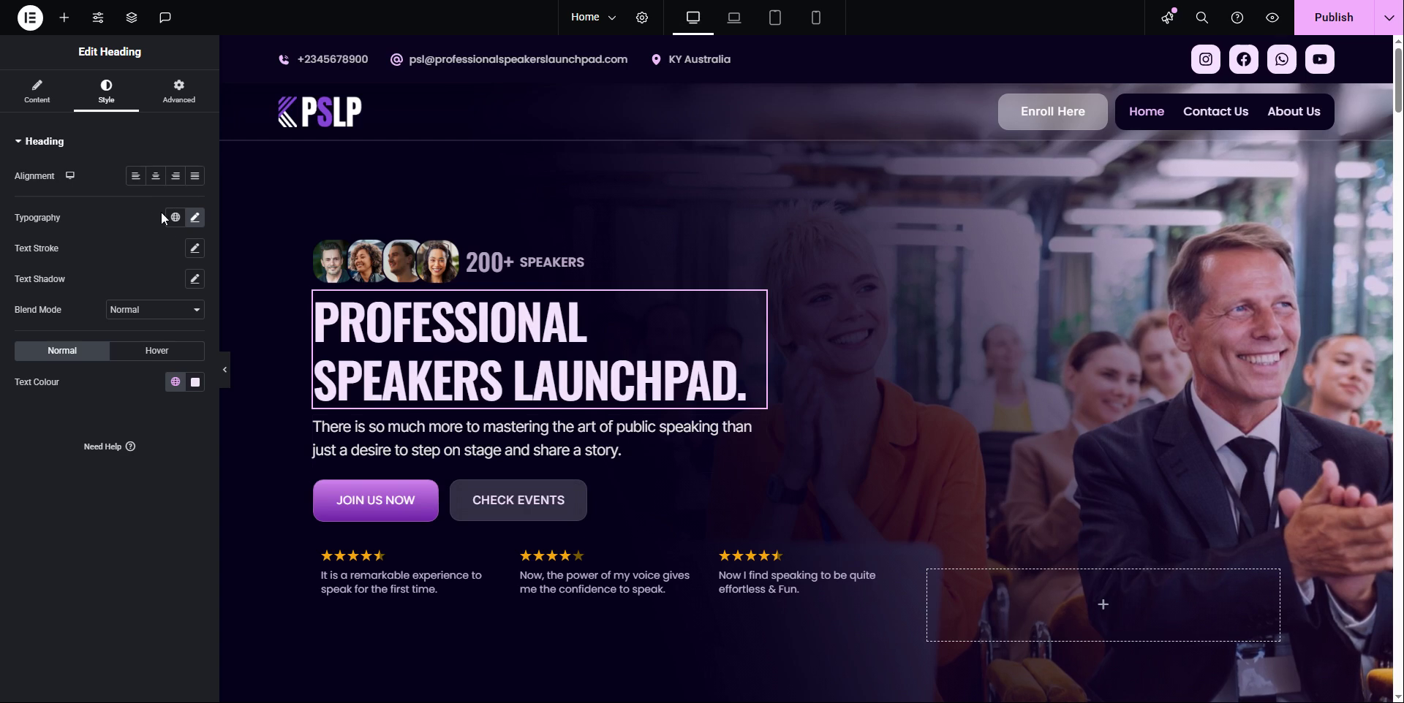
{"action": "left_click", "coordinate": [194, 219]}
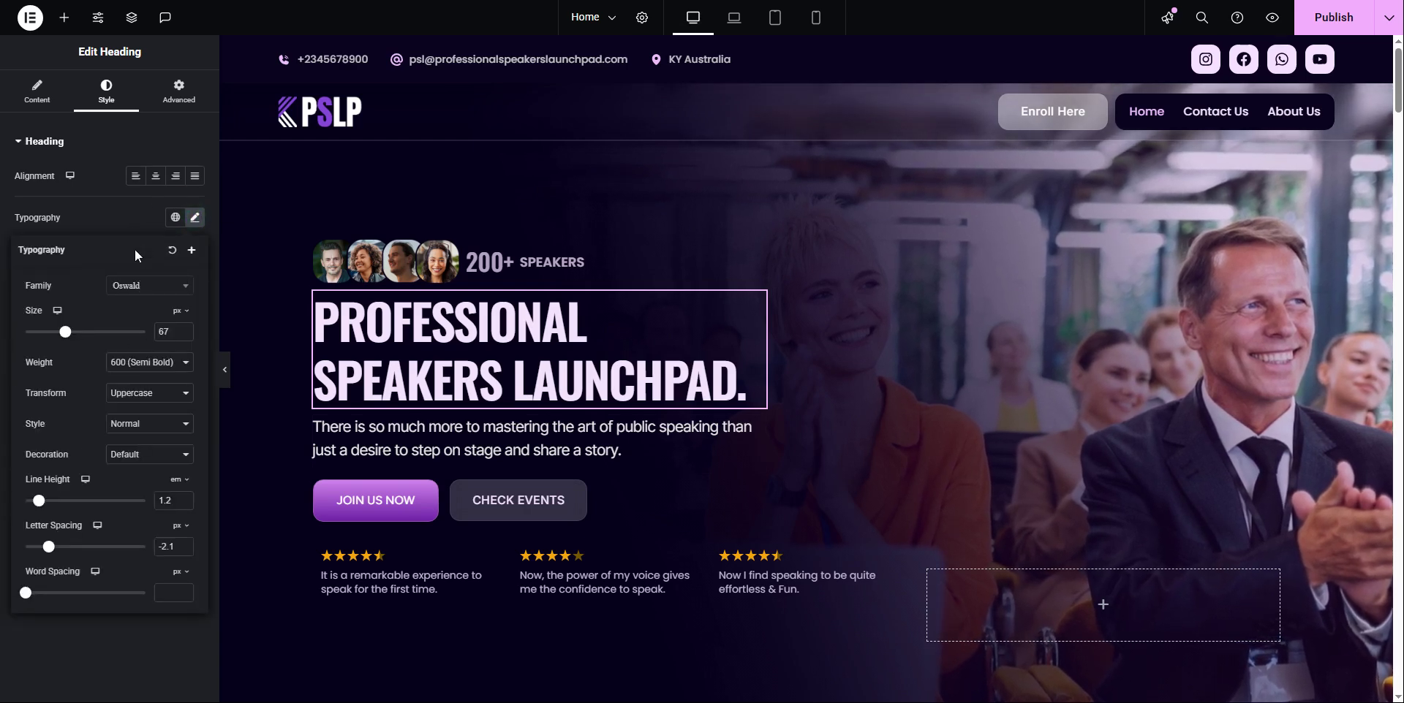
{"action": "left_click", "coordinate": [126, 217]}
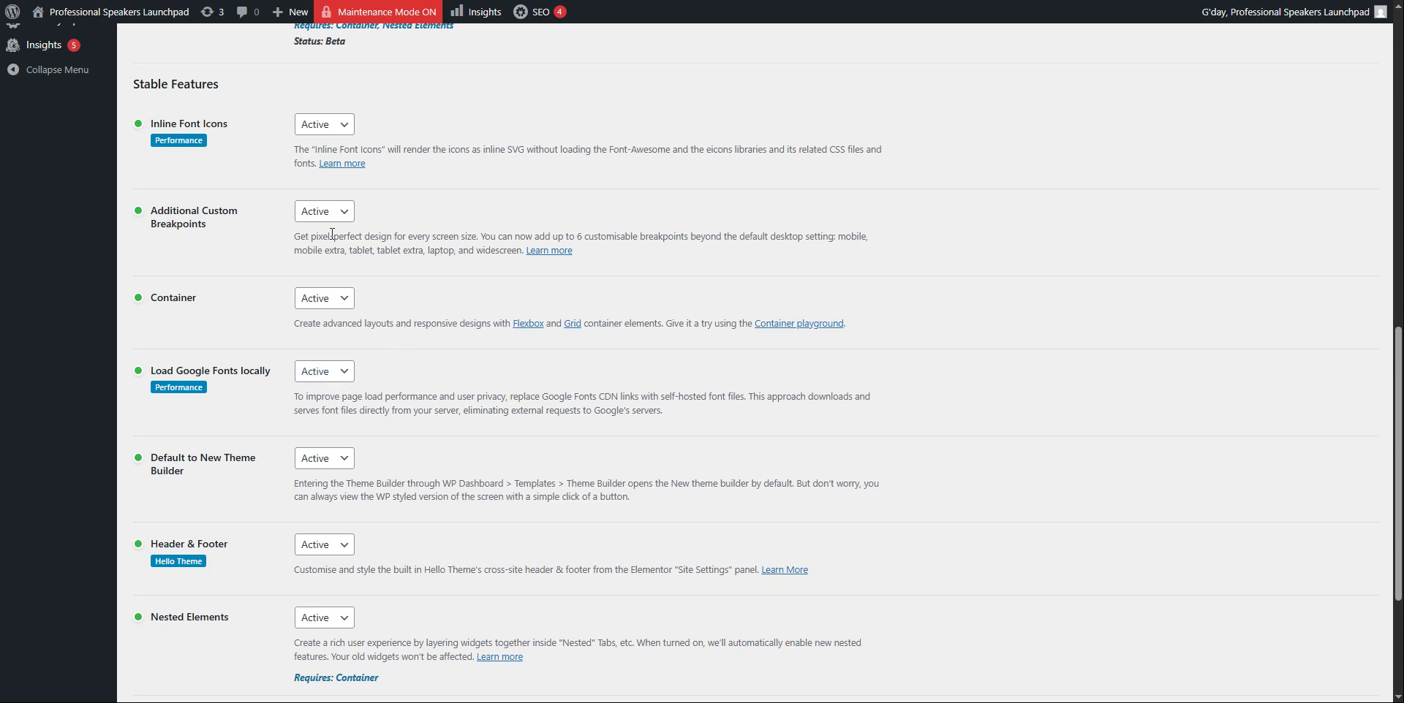
{"action": "left_click", "coordinate": [294, 411]}
Select the Load Google Fonts locally description and list its Default, Active and Inactive choices
{"action": "left_click_drag", "start_coordinate": [633, 409], "coordinate": [298, 395]}
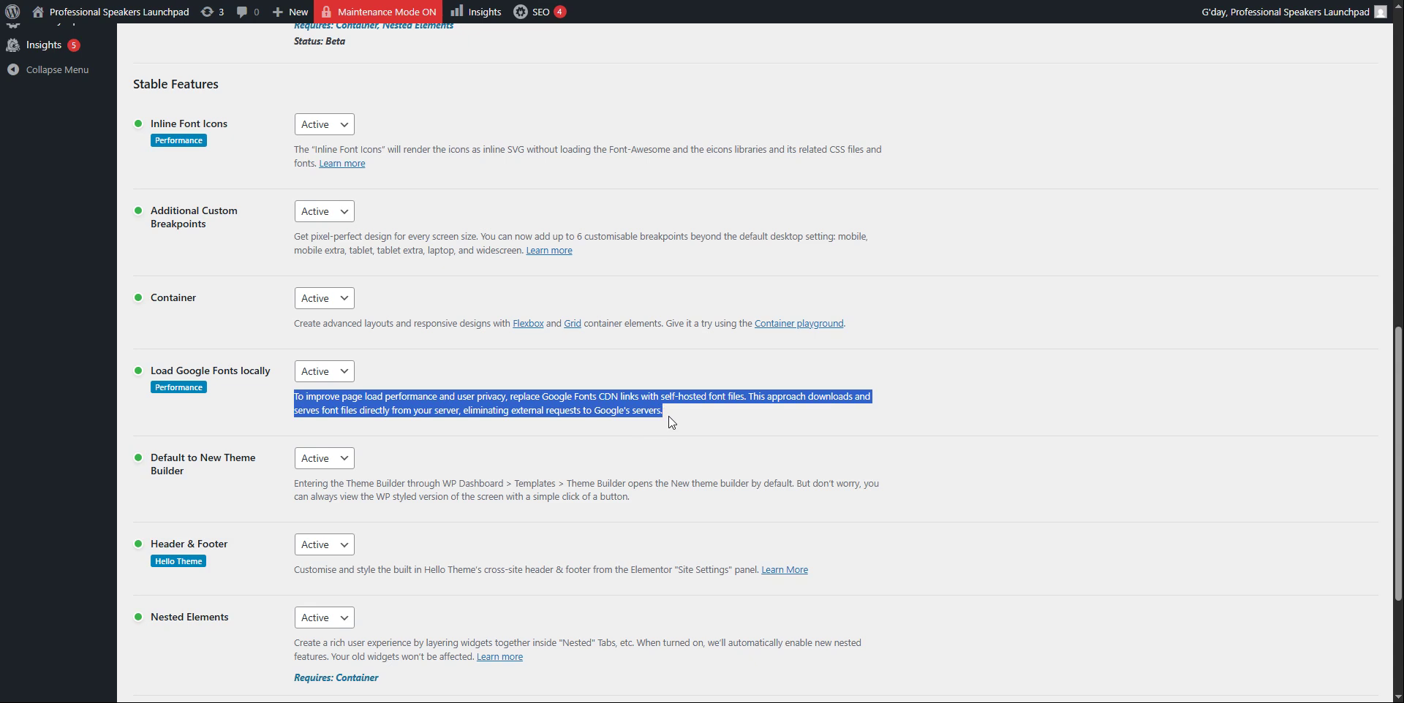
{"action": "left_click", "coordinate": [337, 374]}
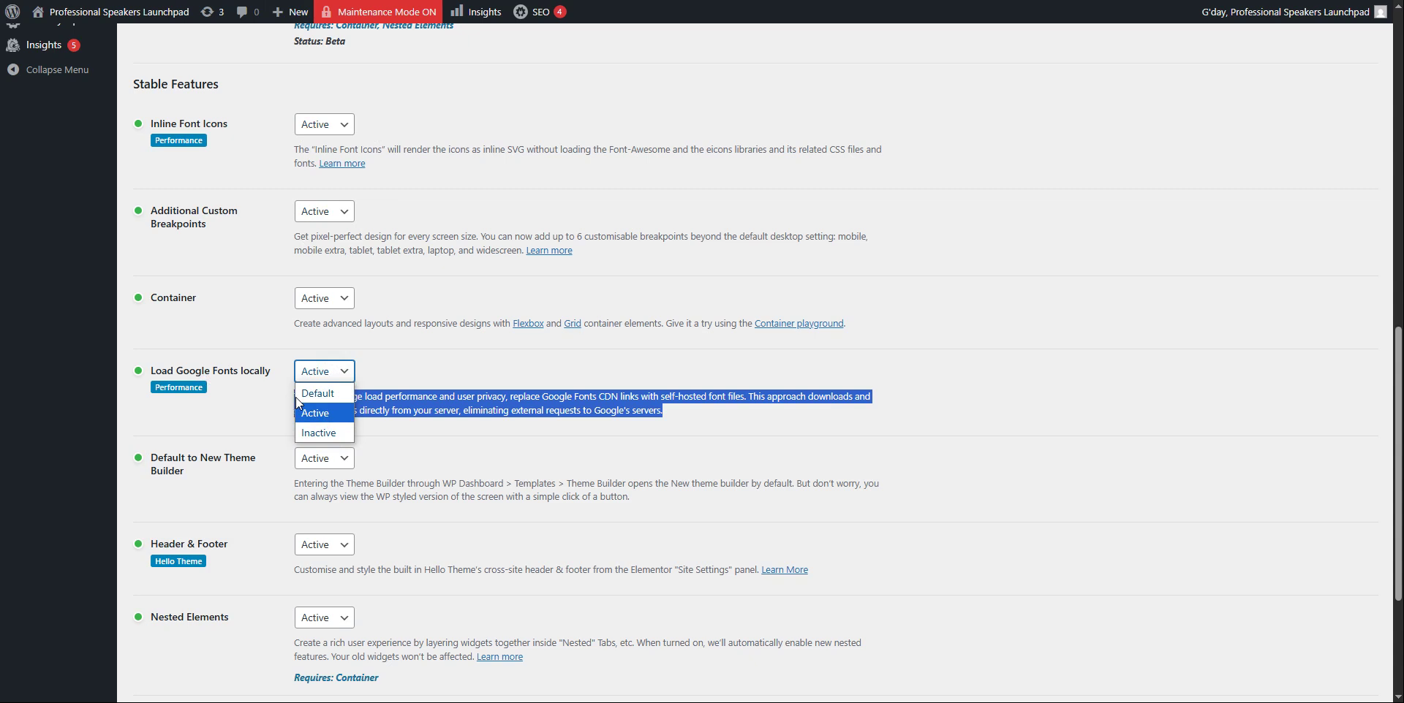
{"action": "left_click", "coordinate": [409, 374]}
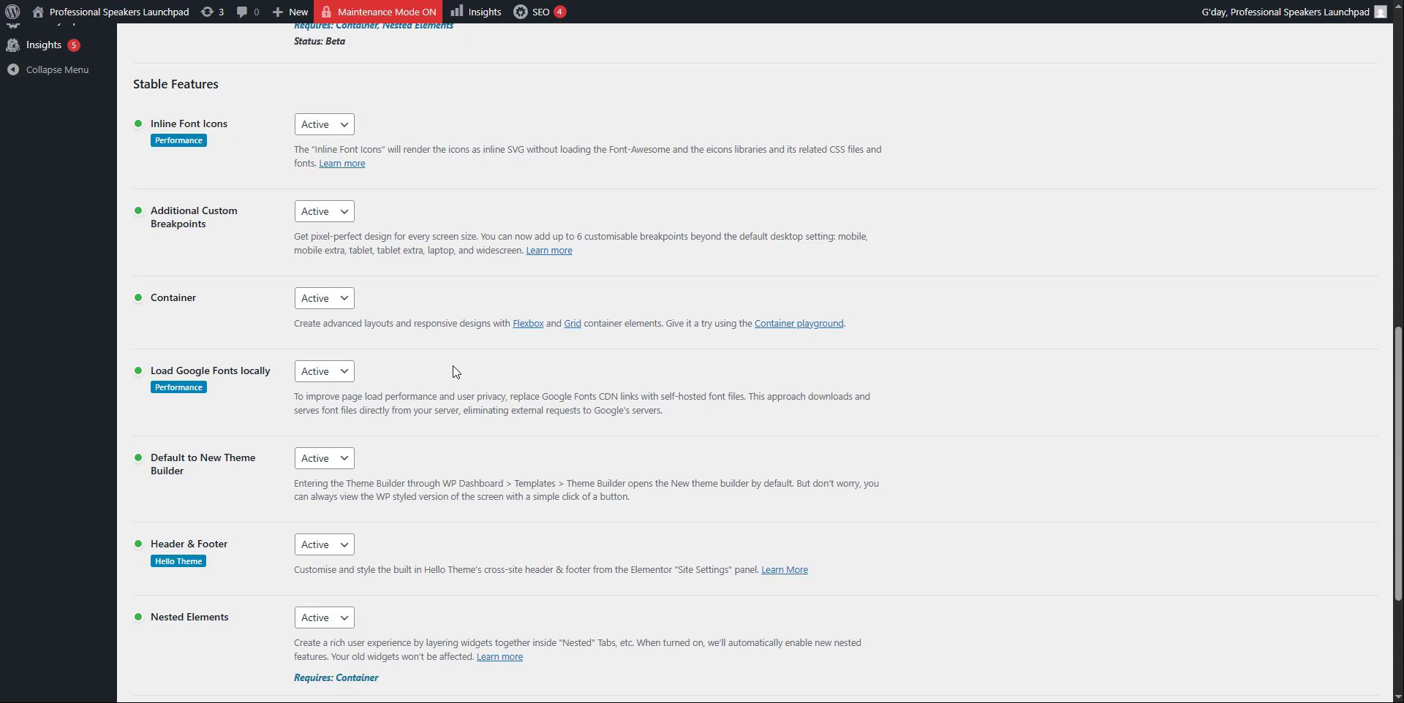
{"action": "left_click", "coordinate": [320, 372]}
{"action": "left_click", "coordinate": [338, 373]}
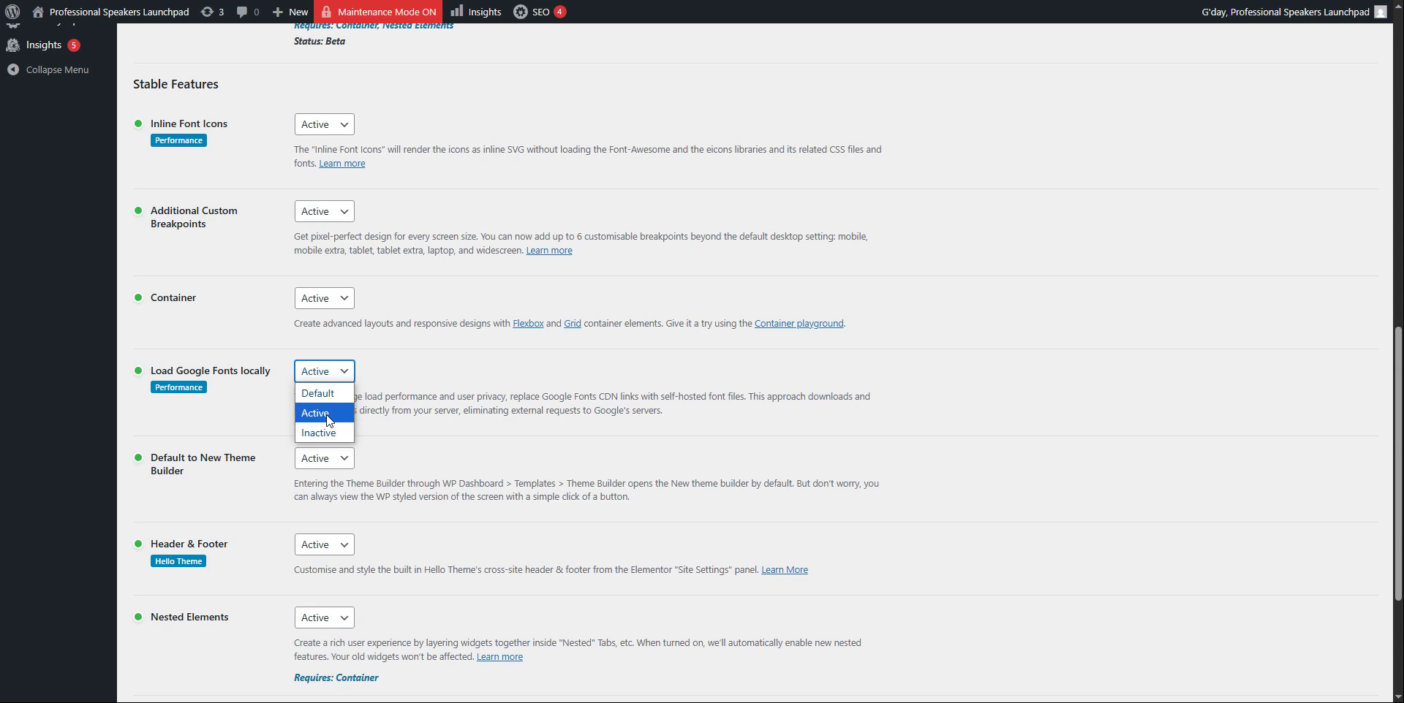
{"action": "left_click", "coordinate": [254, 407]}
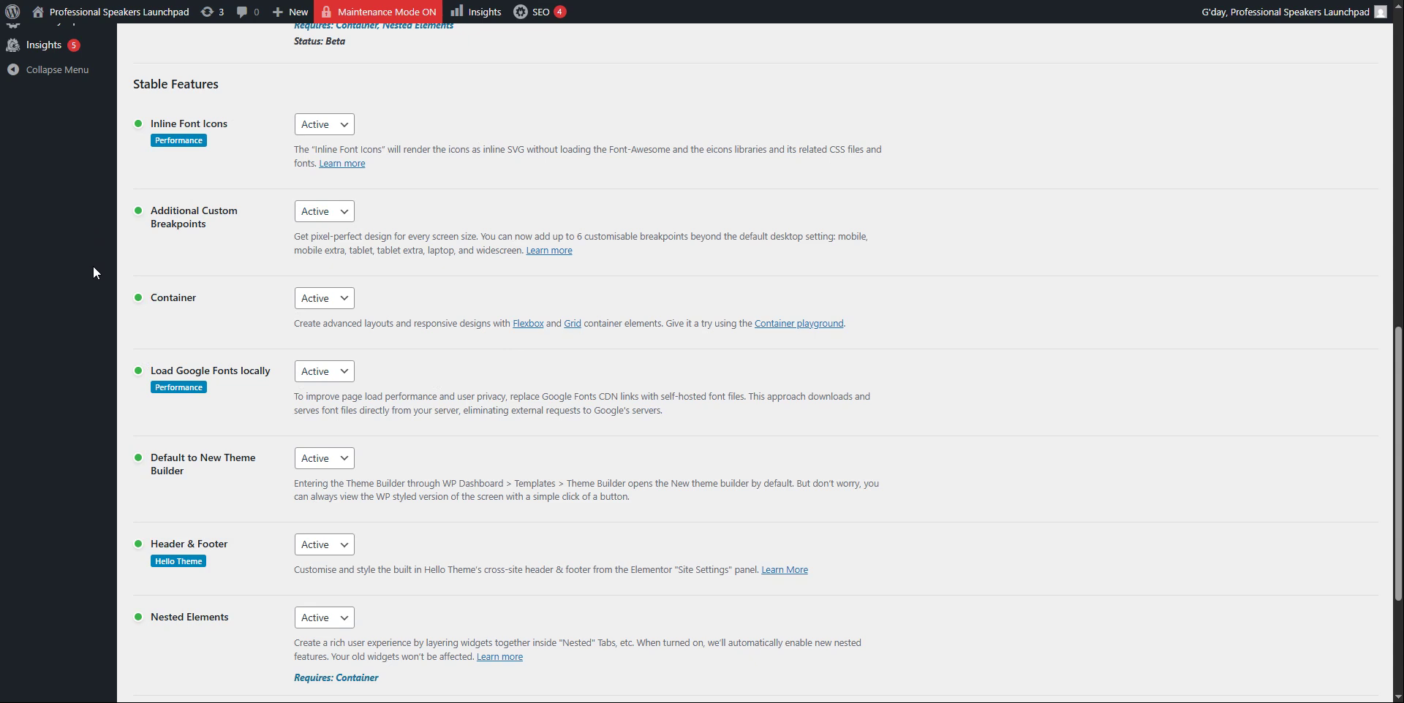
{"action": "left_click", "coordinate": [337, 368]}
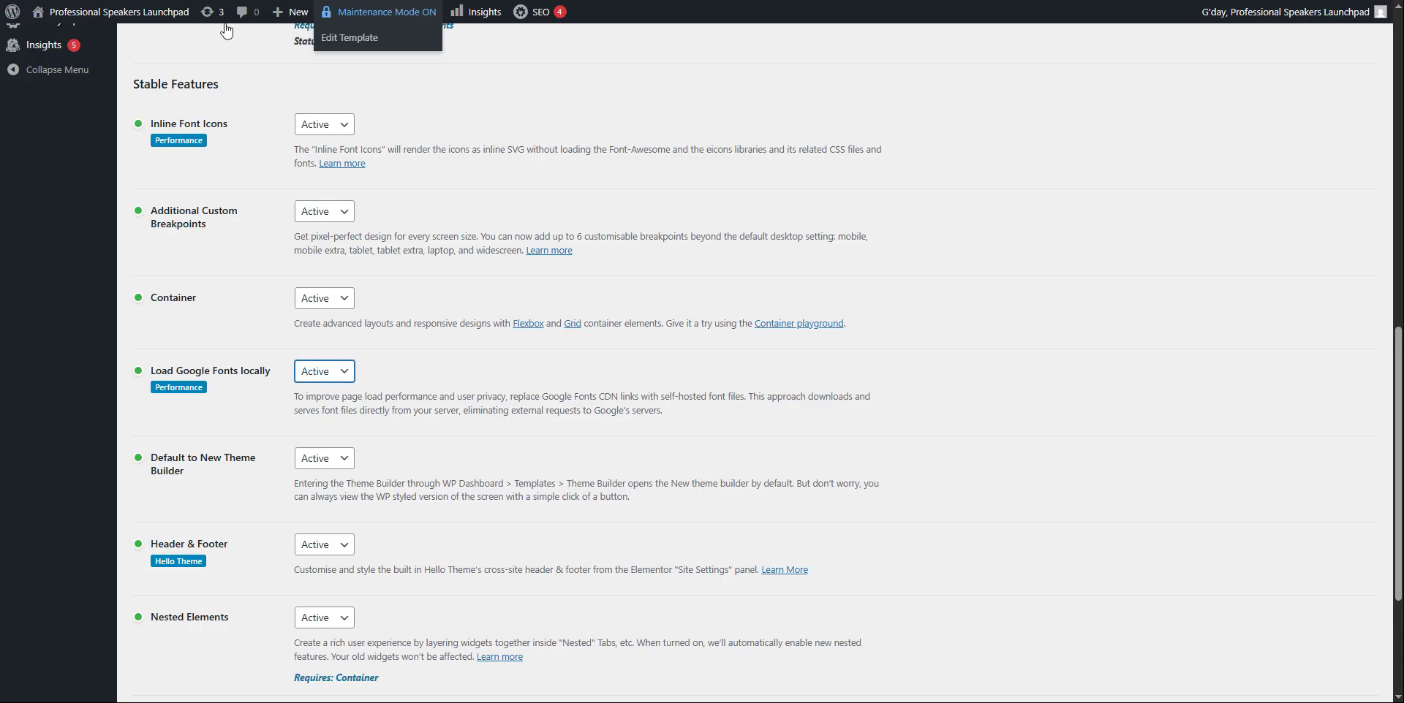
{"action": "scroll", "coordinate": [220, 153], "scroll_direction": "up", "scroll_amount": 12}
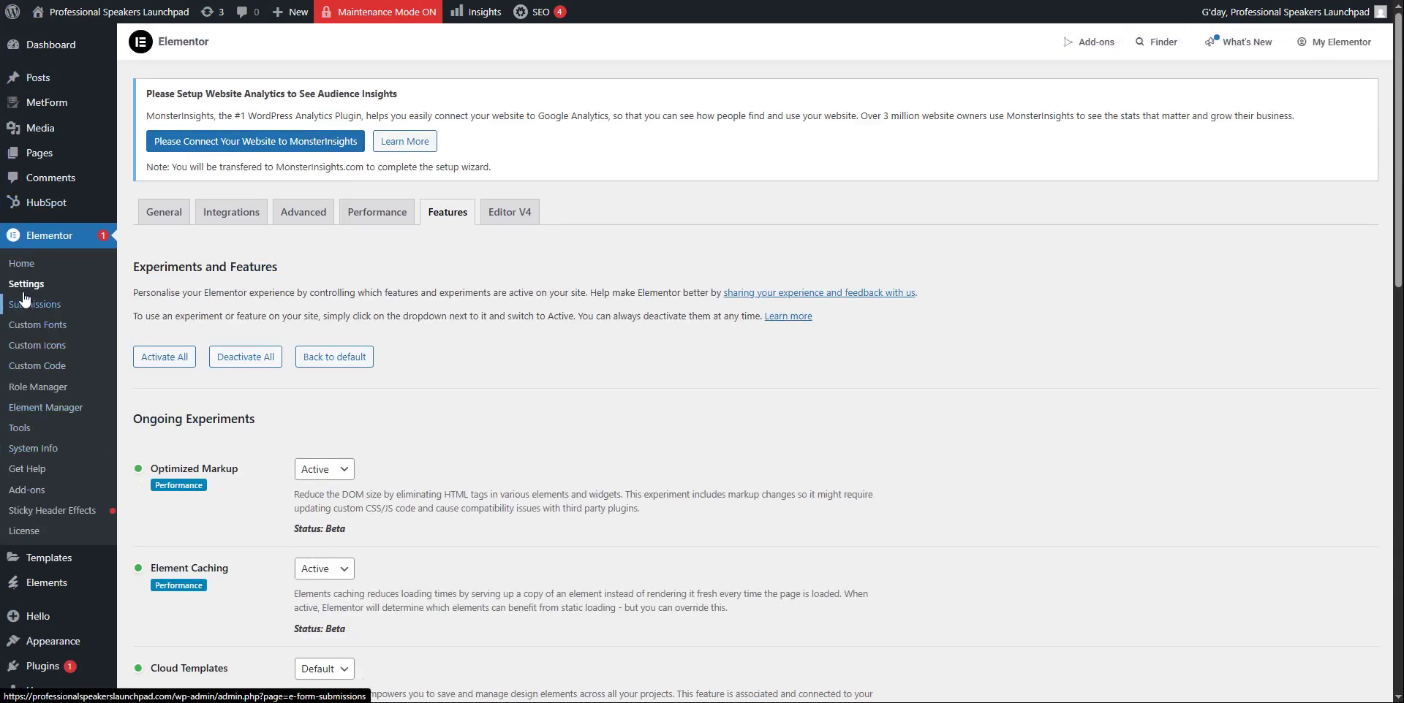
Leave Load Google Fonts locally on Active and save the Features settings with Save Changes
{"action": "scroll", "coordinate": [582, 338], "scroll_direction": "down", "scroll_amount": 12}
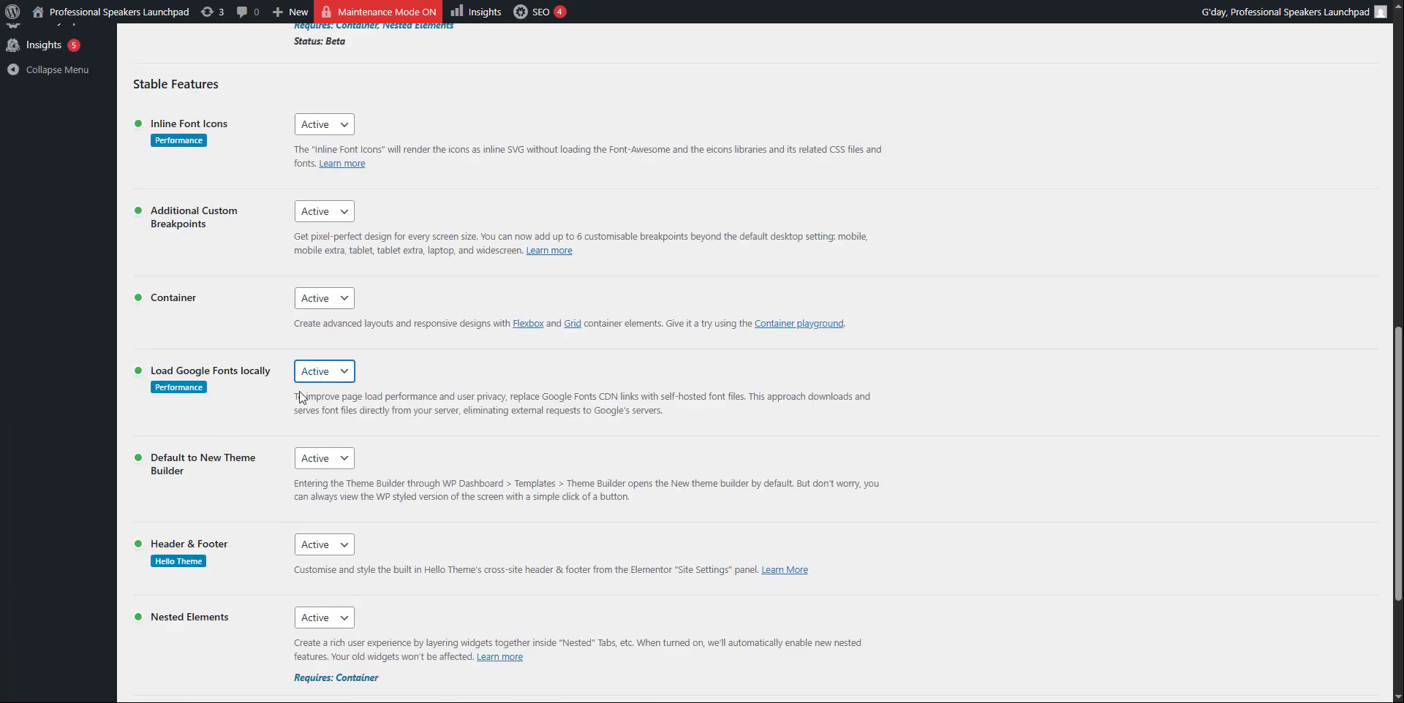
{"action": "left_click", "coordinate": [337, 374]}
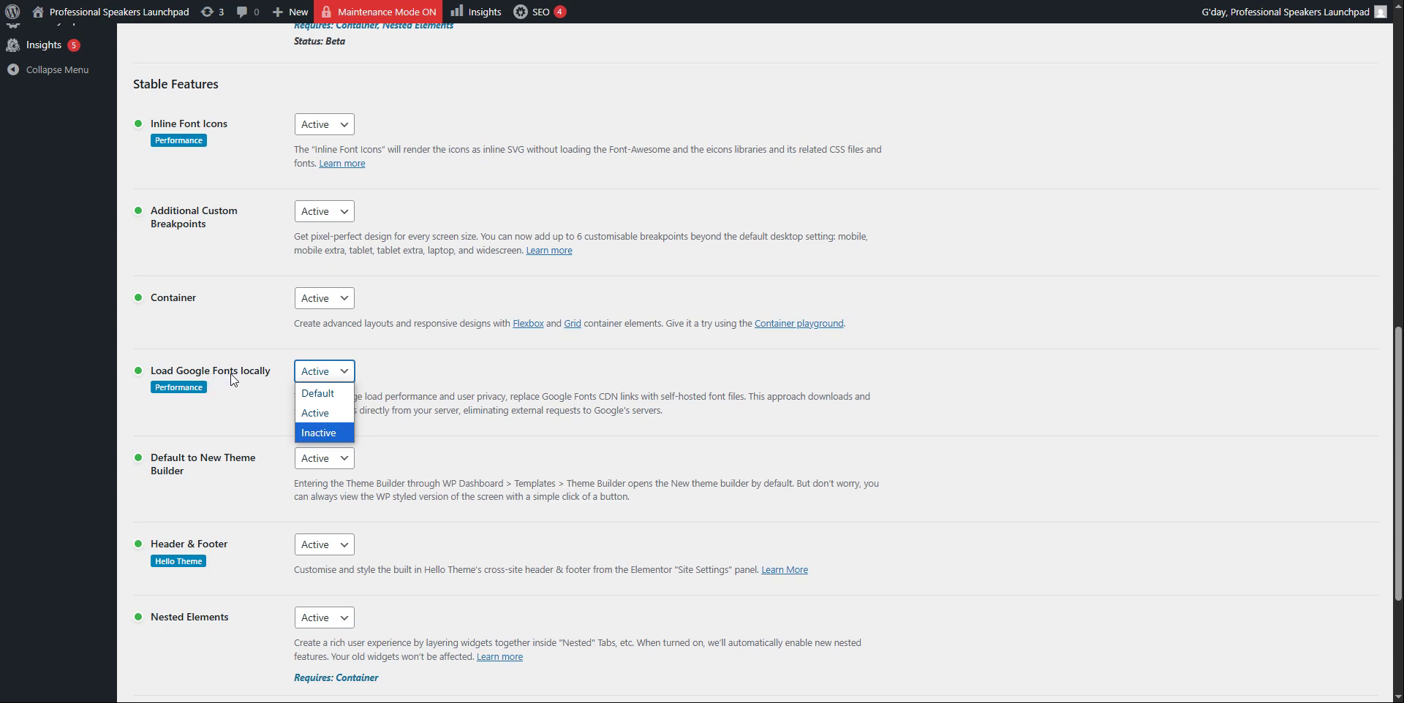
{"action": "left_click", "coordinate": [338, 418]}
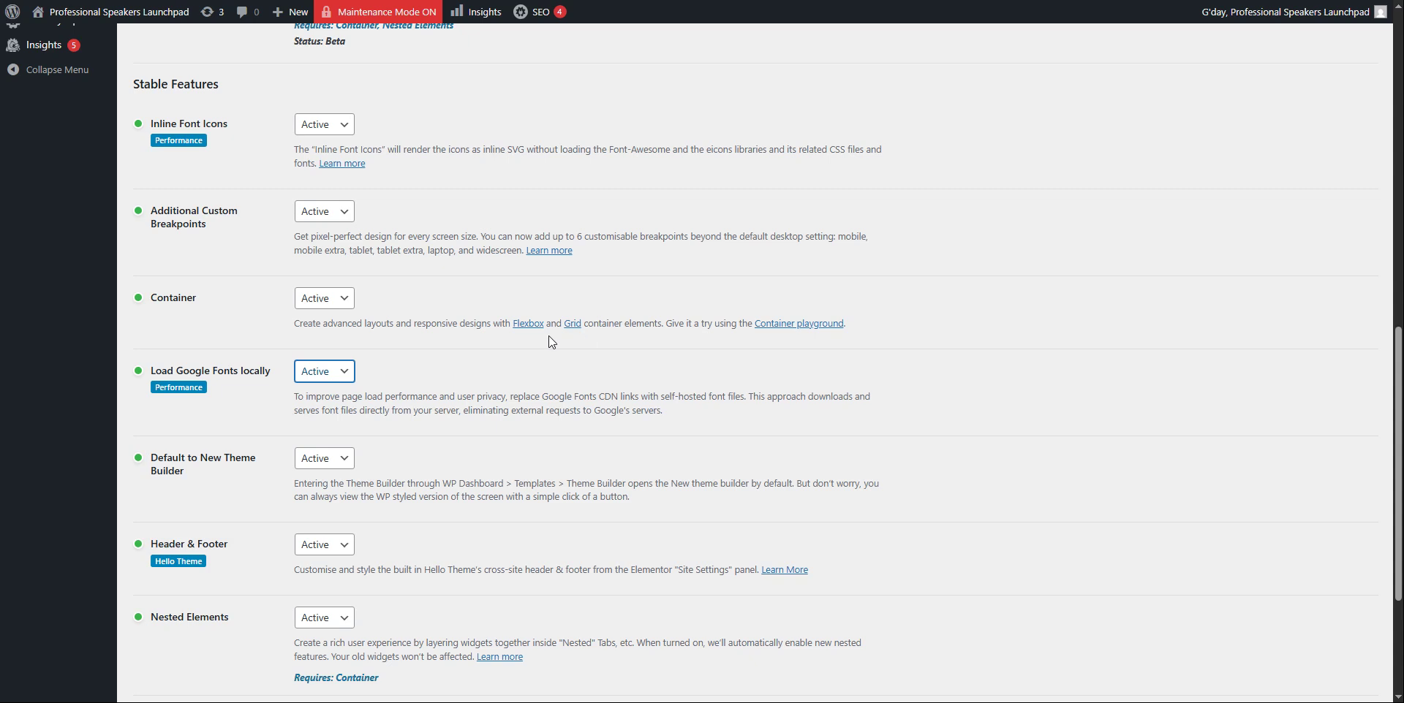
{"action": "scroll", "coordinate": [541, 270], "scroll_direction": "down", "scroll_amount": 3}
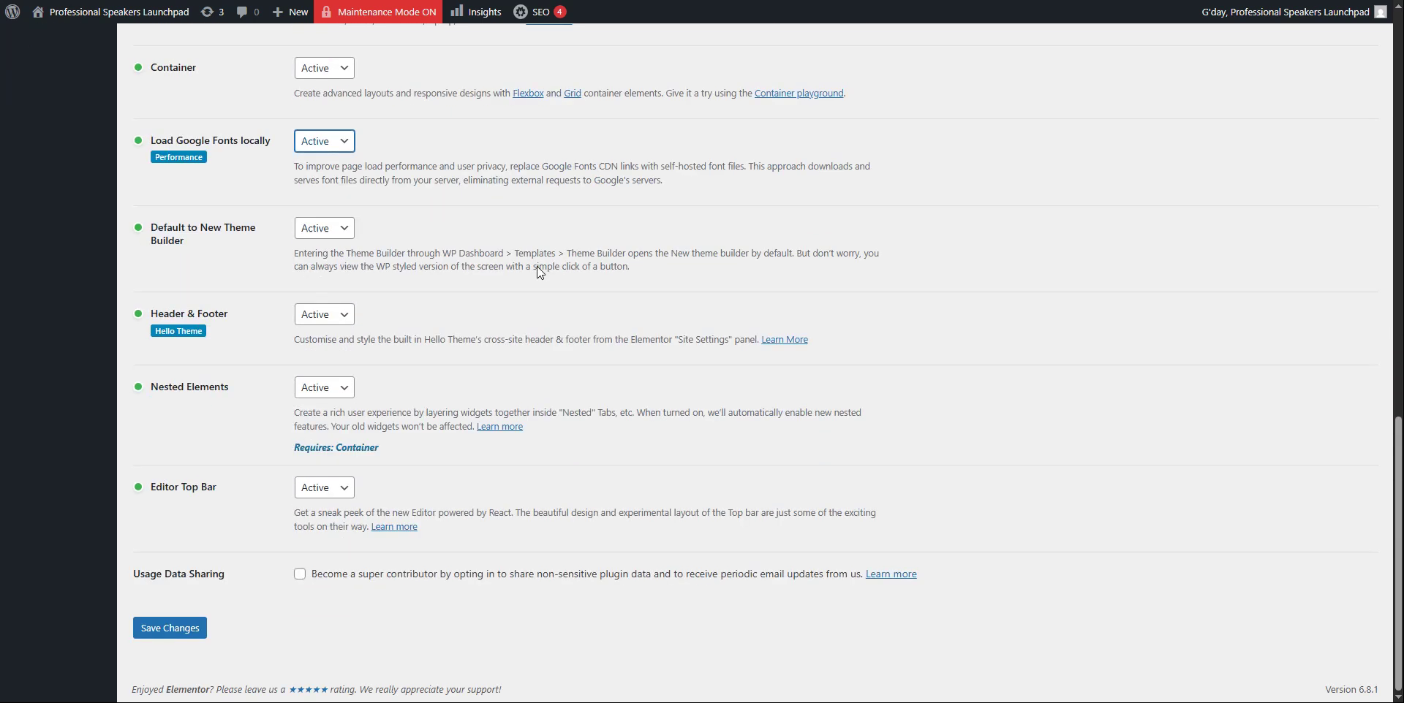
{"action": "left_click", "coordinate": [191, 633]}
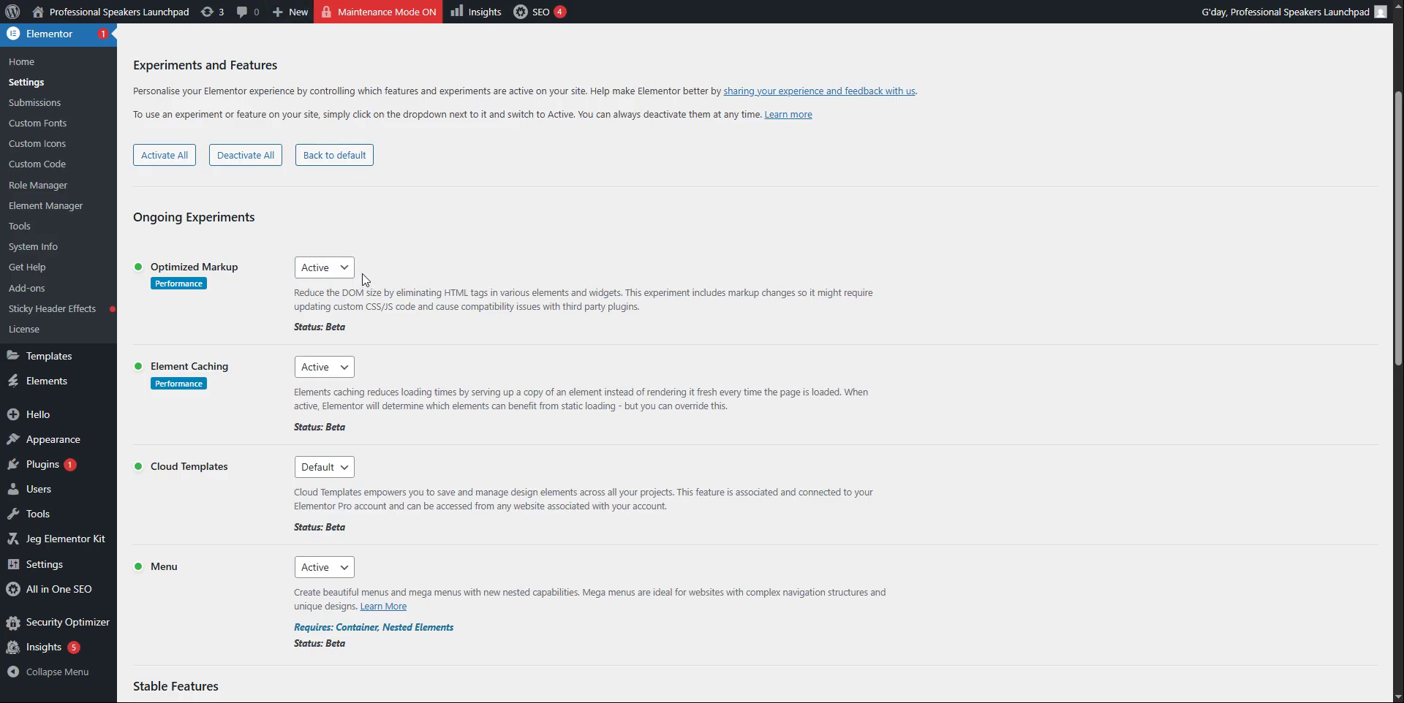
{"action": "scroll", "coordinate": [362, 275], "scroll_direction": "down", "scroll_amount": 10}
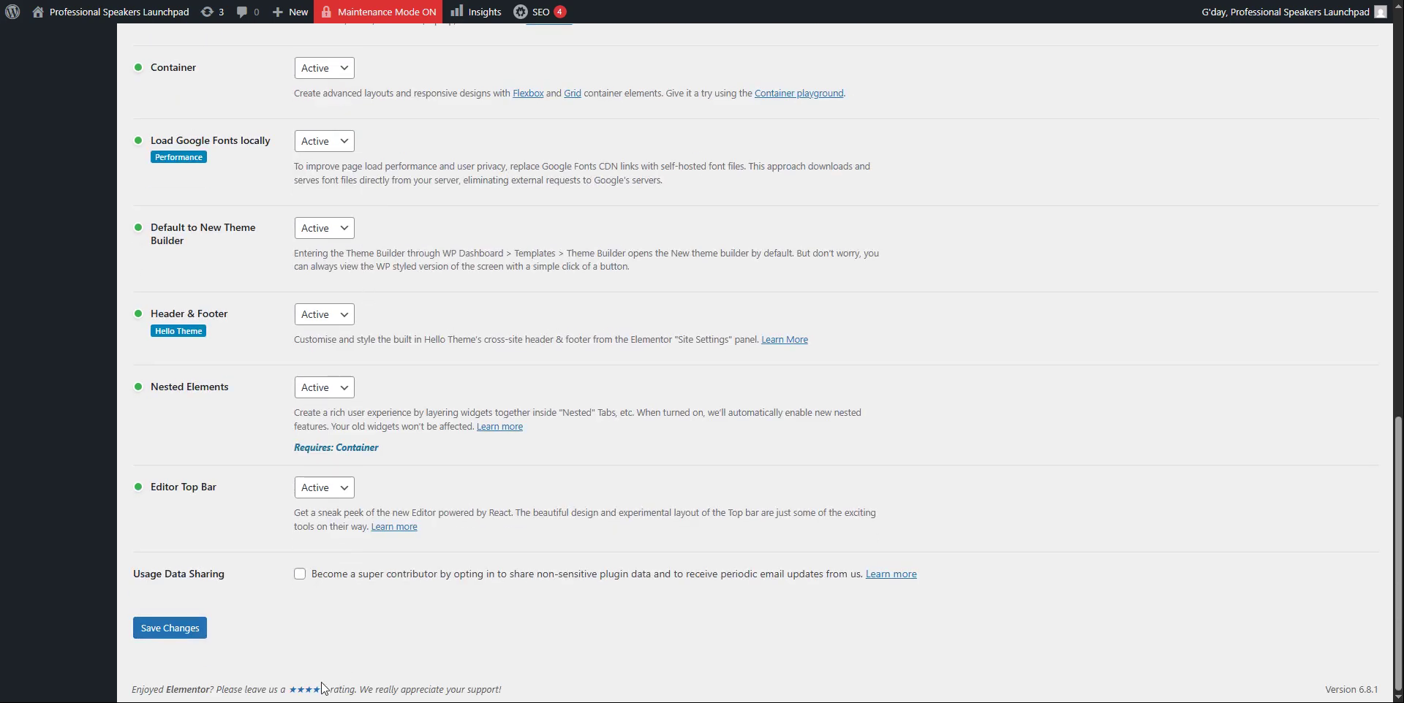
{"action": "left_click", "coordinate": [187, 641]}
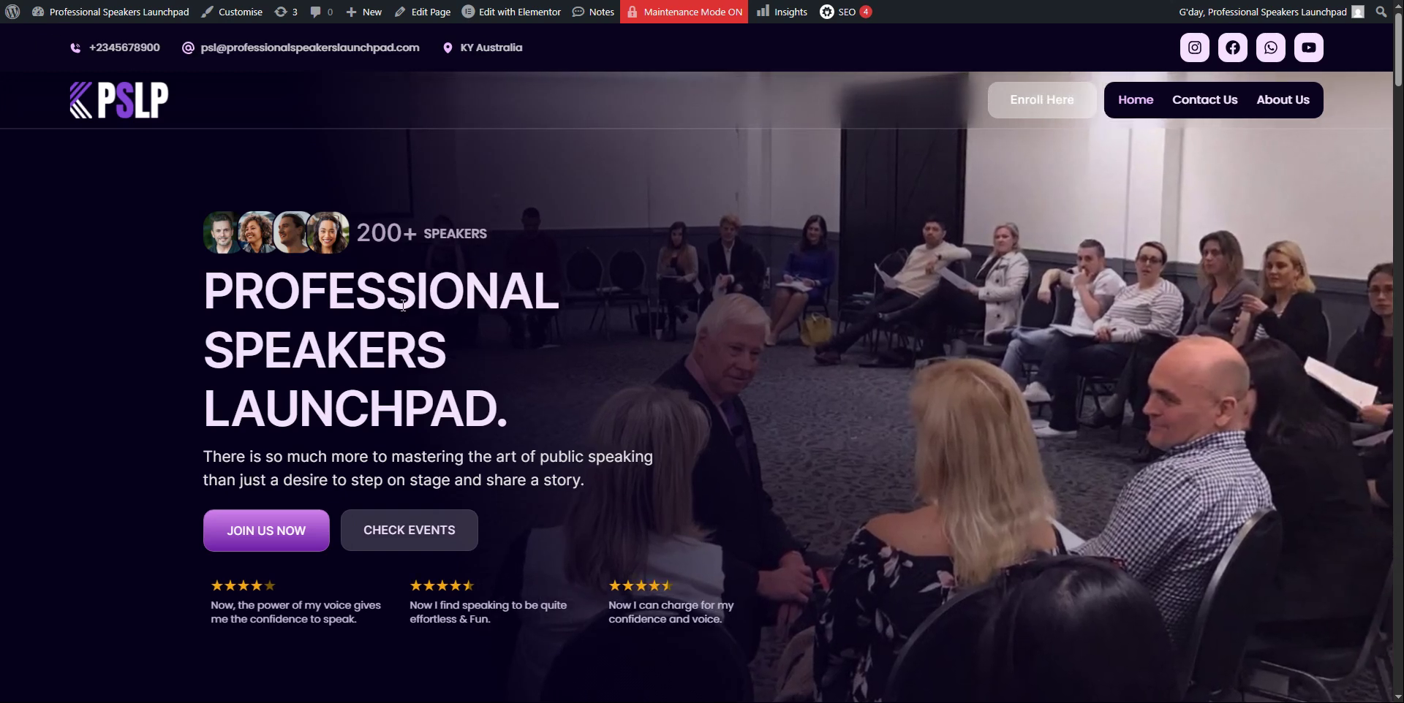
Reload the live homepage to check the heading font
{"action": "key", "text": "F5"}
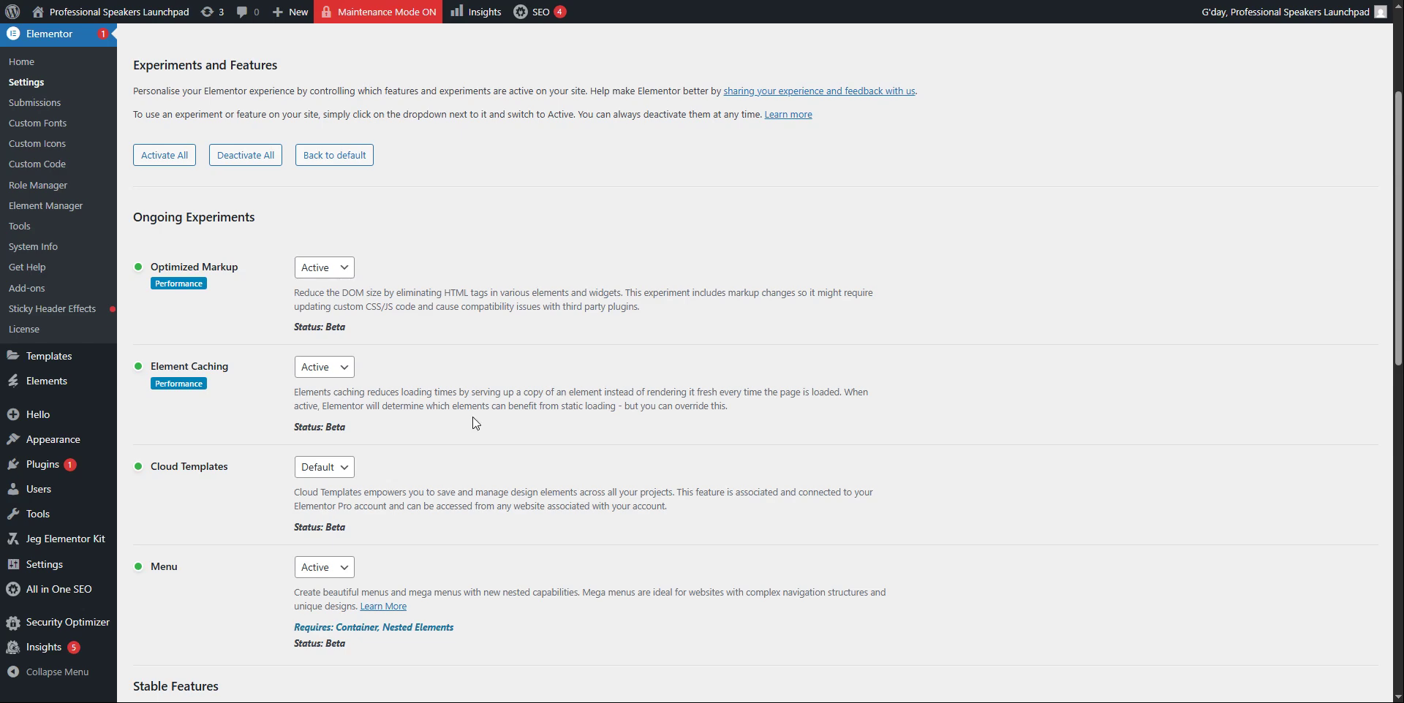
Set Load Google Fonts locally to Inactive and save the changes
{"action": "scroll", "coordinate": [474, 420], "scroll_direction": "down", "scroll_amount": 5}
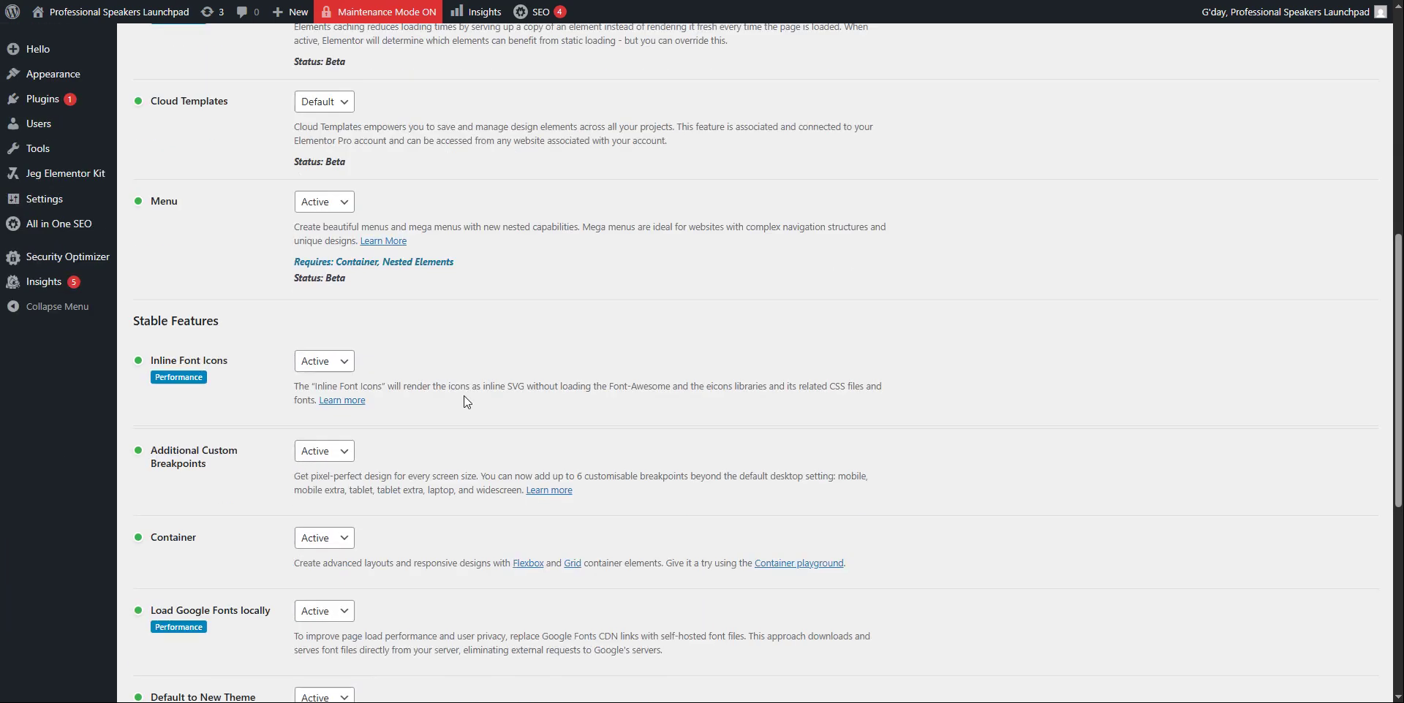
{"action": "scroll", "coordinate": [466, 400], "scroll_direction": "down", "scroll_amount": 3}
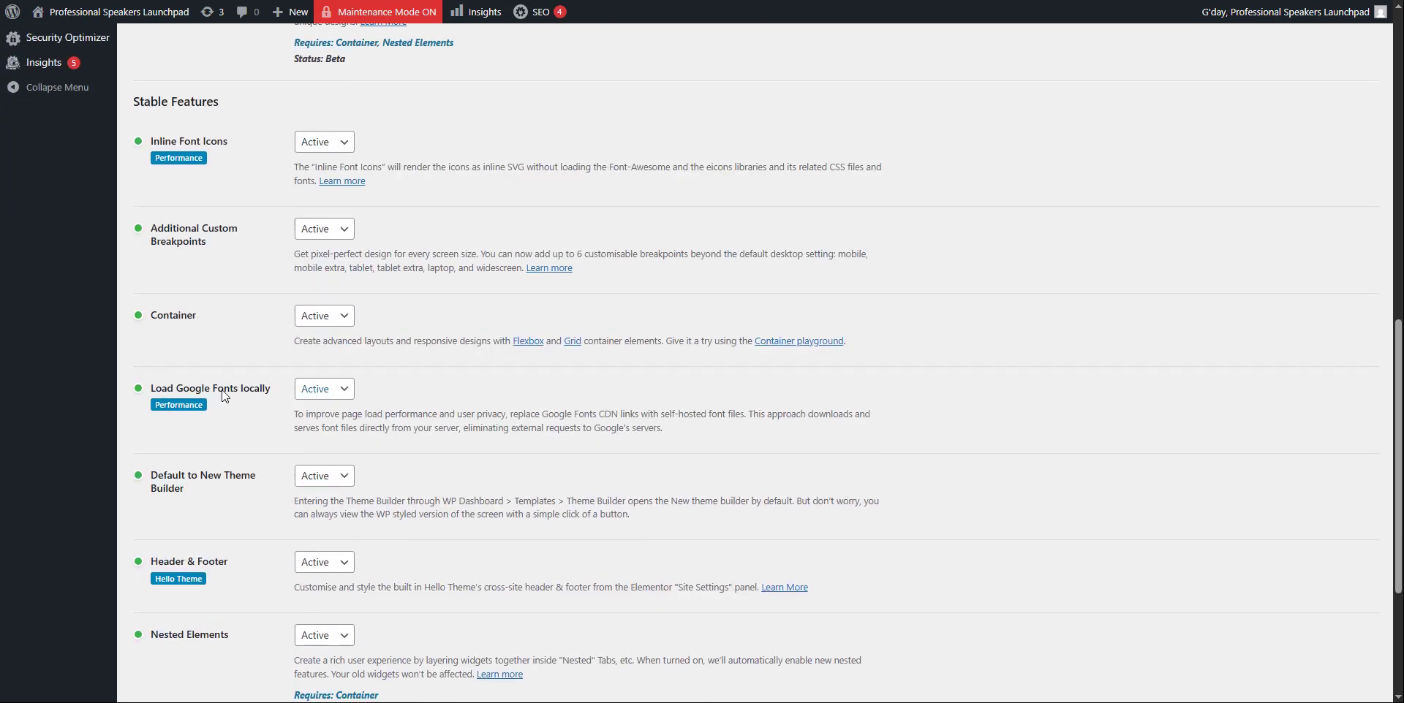
{"action": "left_click", "coordinate": [330, 389]}
{"action": "left_click", "coordinate": [336, 451]}
{"action": "scroll", "coordinate": [285, 501], "scroll_direction": "down", "scroll_amount": 3}
{"action": "left_click", "coordinate": [162, 632]}
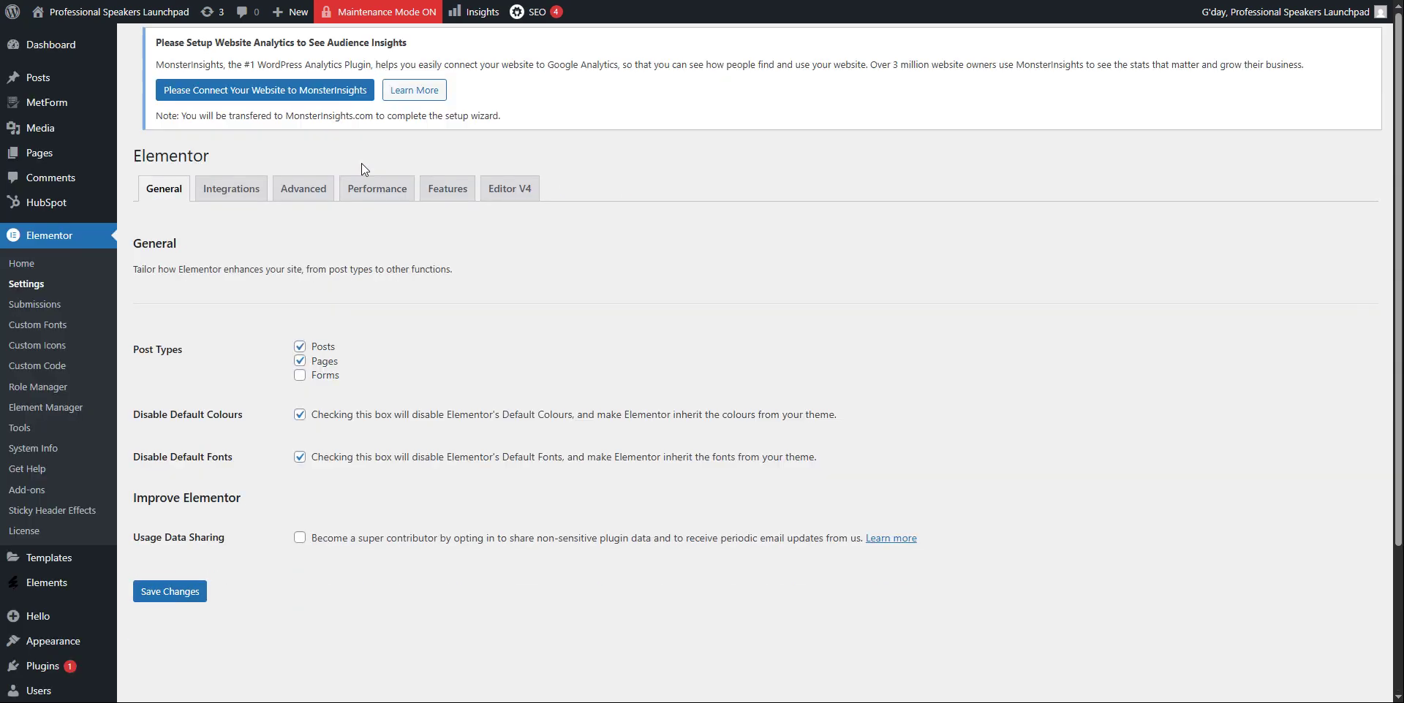
Scroll through the Features page and save the feature settings once more
{"action": "scroll", "coordinate": [358, 435], "scroll_direction": "down", "scroll_amount": 6}
{"action": "scroll", "coordinate": [359, 428], "scroll_direction": "down", "scroll_amount": 4}
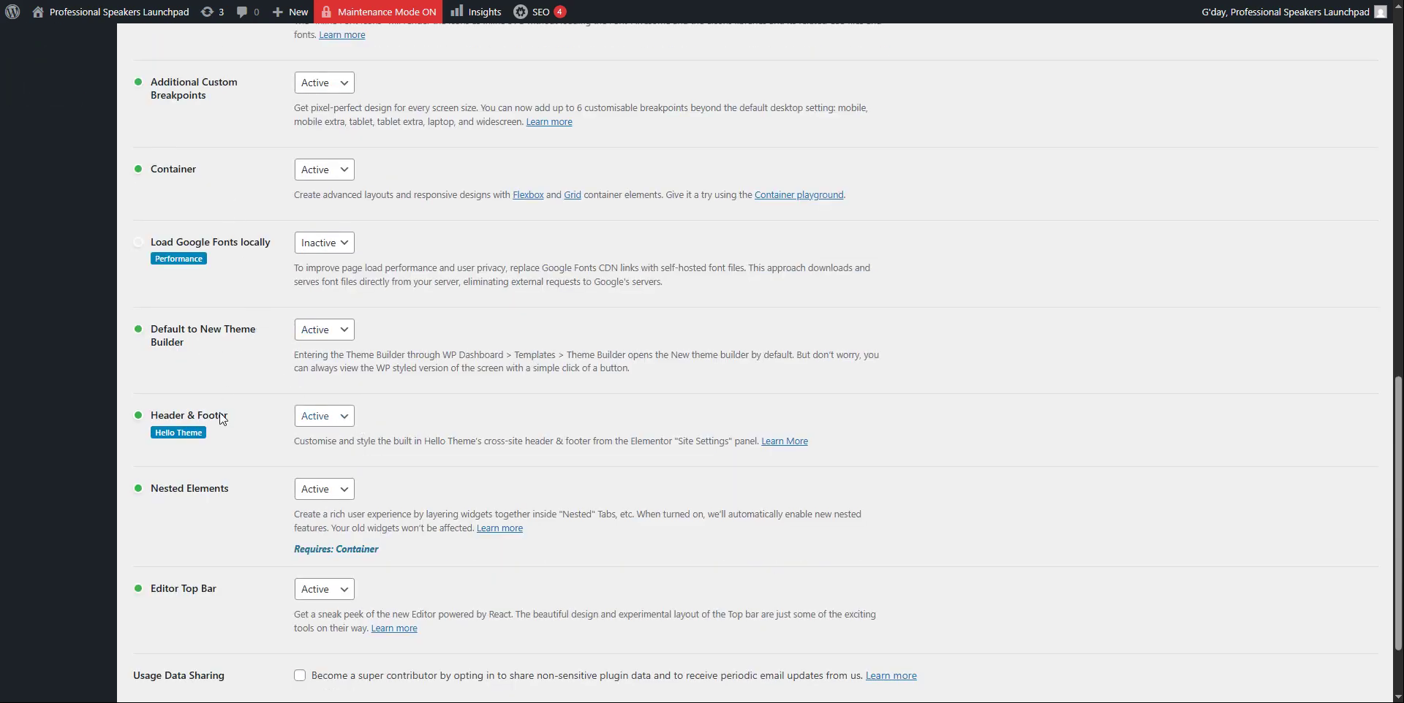
{"action": "scroll", "coordinate": [227, 251], "scroll_direction": "up", "scroll_amount": 1}
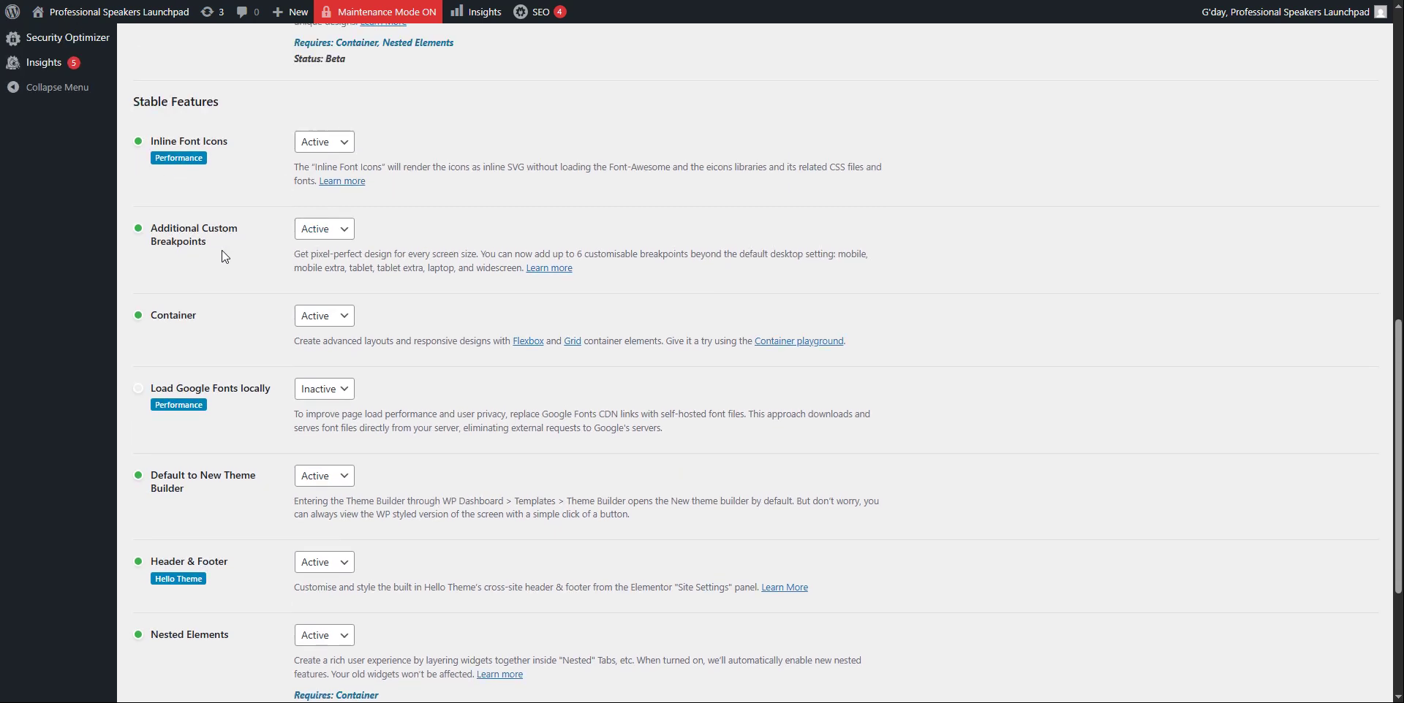
{"action": "scroll", "coordinate": [221, 250], "scroll_direction": "down", "scroll_amount": 3}
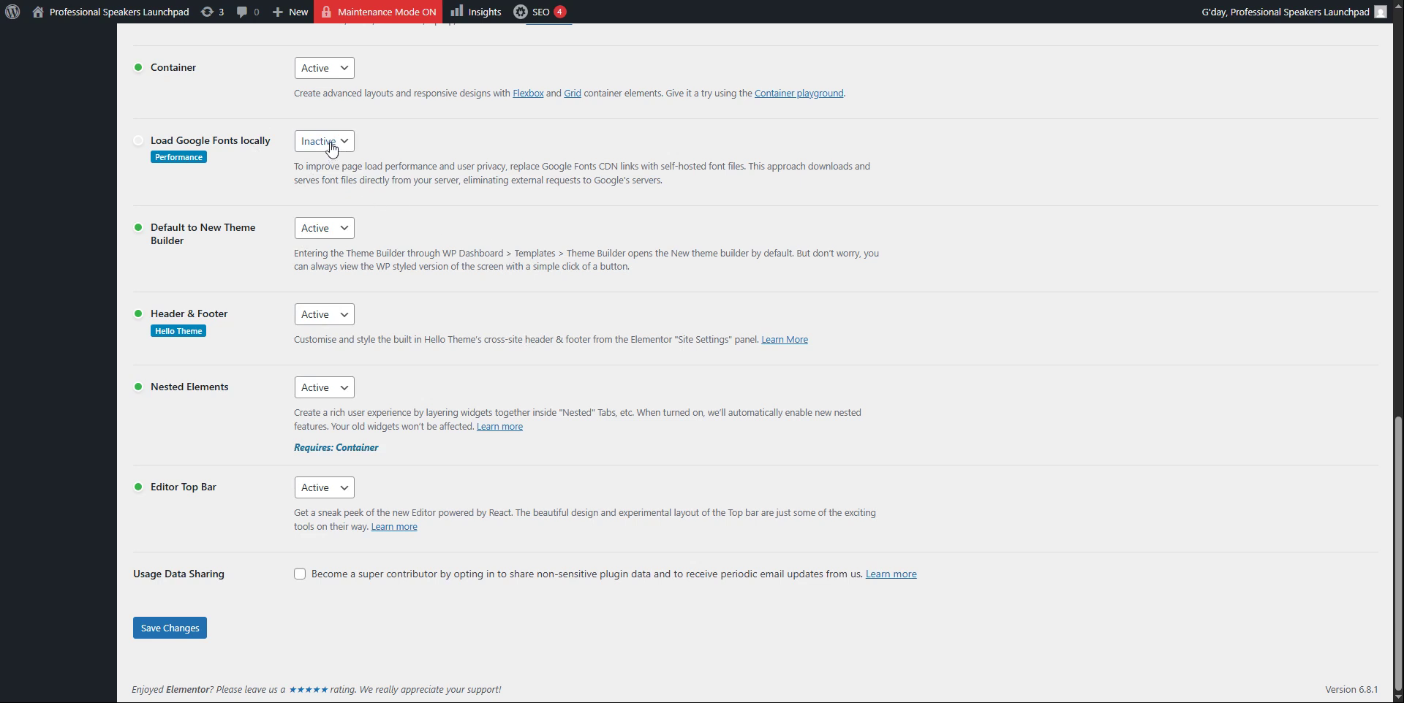
{"action": "scroll", "coordinate": [308, 260], "scroll_direction": "up", "scroll_amount": 5}
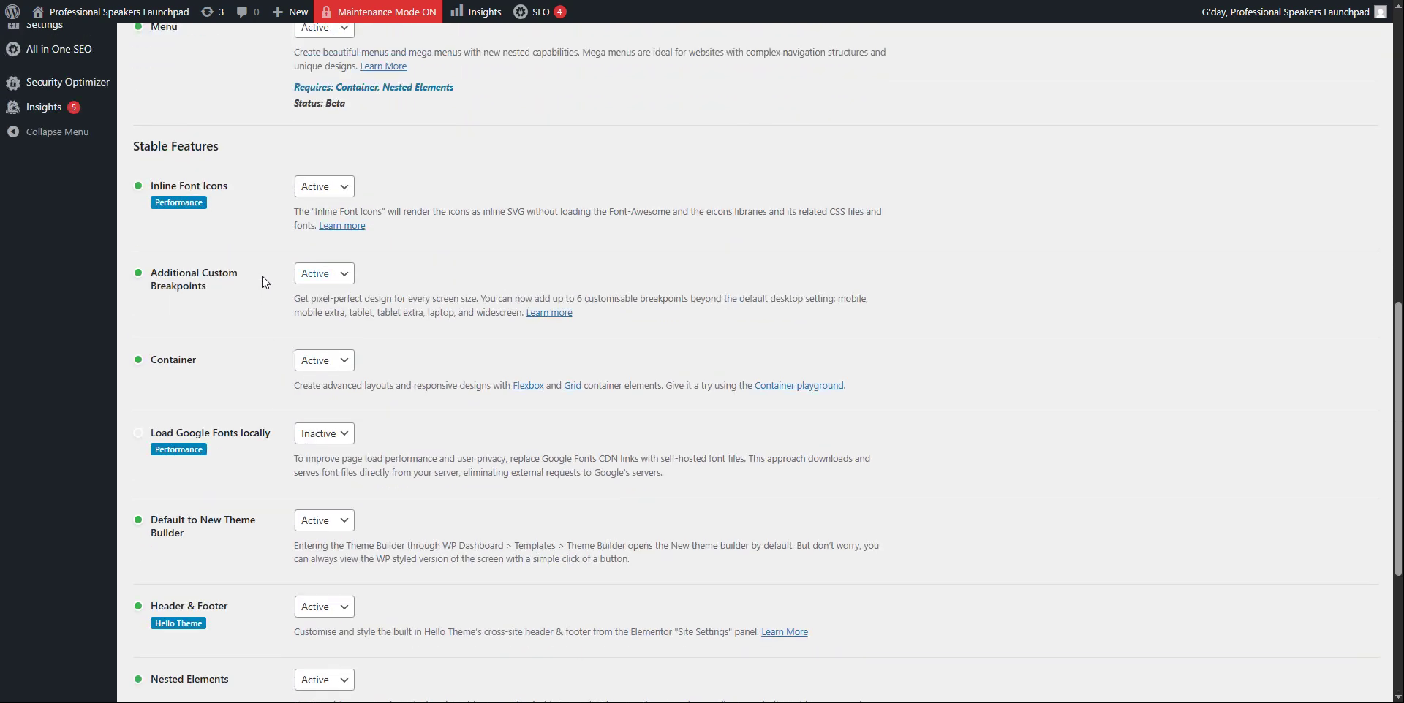
{"action": "scroll", "coordinate": [262, 276], "scroll_direction": "down", "scroll_amount": 5}
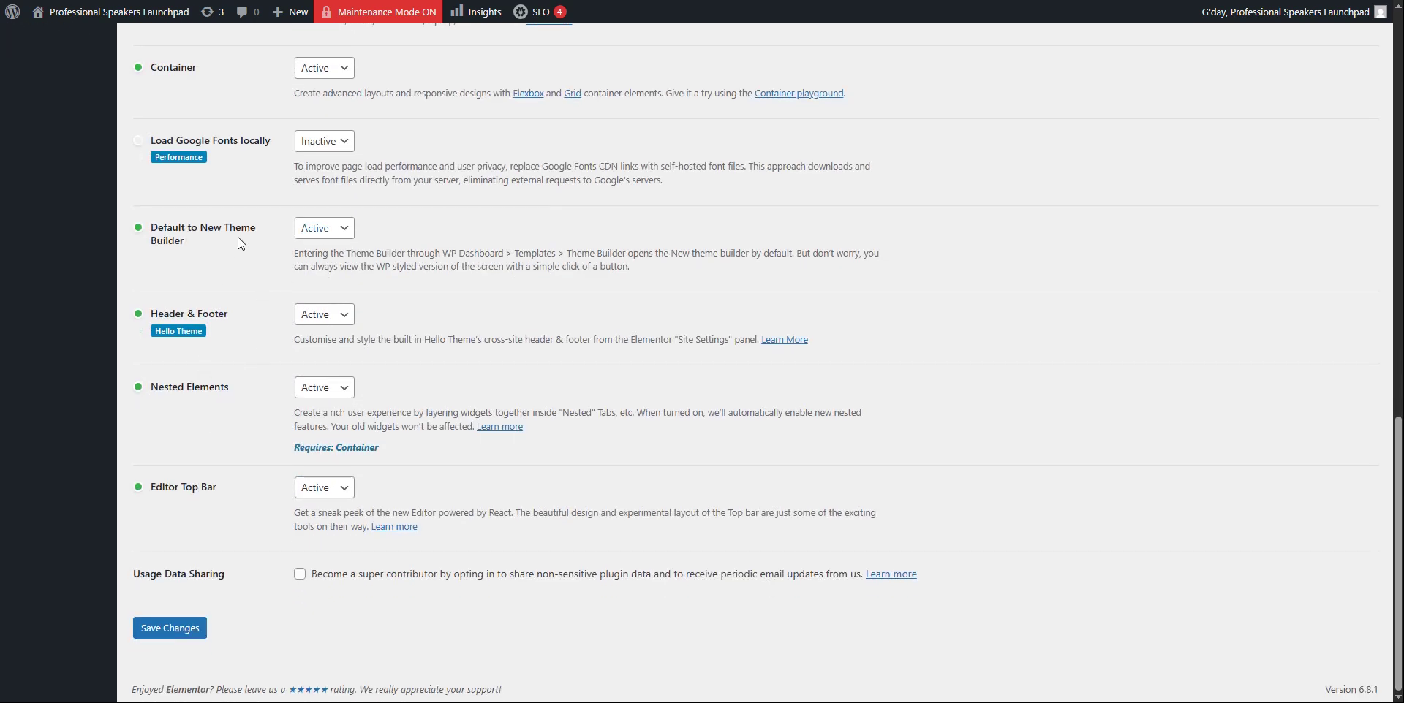
{"action": "scroll", "coordinate": [241, 243], "scroll_direction": "up", "scroll_amount": 5}
{"action": "scroll", "coordinate": [245, 266], "scroll_direction": "up", "scroll_amount": 6}
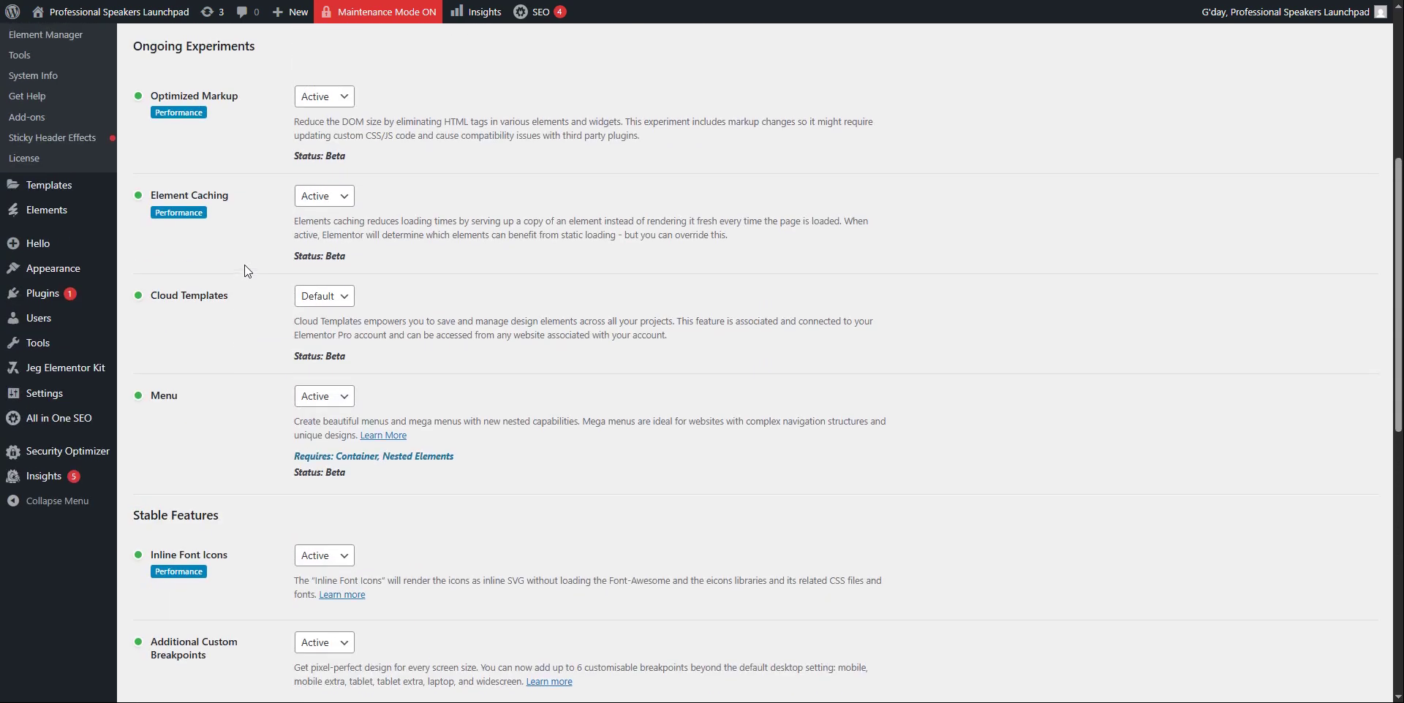
{"action": "scroll", "coordinate": [244, 264], "scroll_direction": "down", "scroll_amount": 3}
{"action": "scroll", "coordinate": [244, 265], "scroll_direction": "down", "scroll_amount": 3}
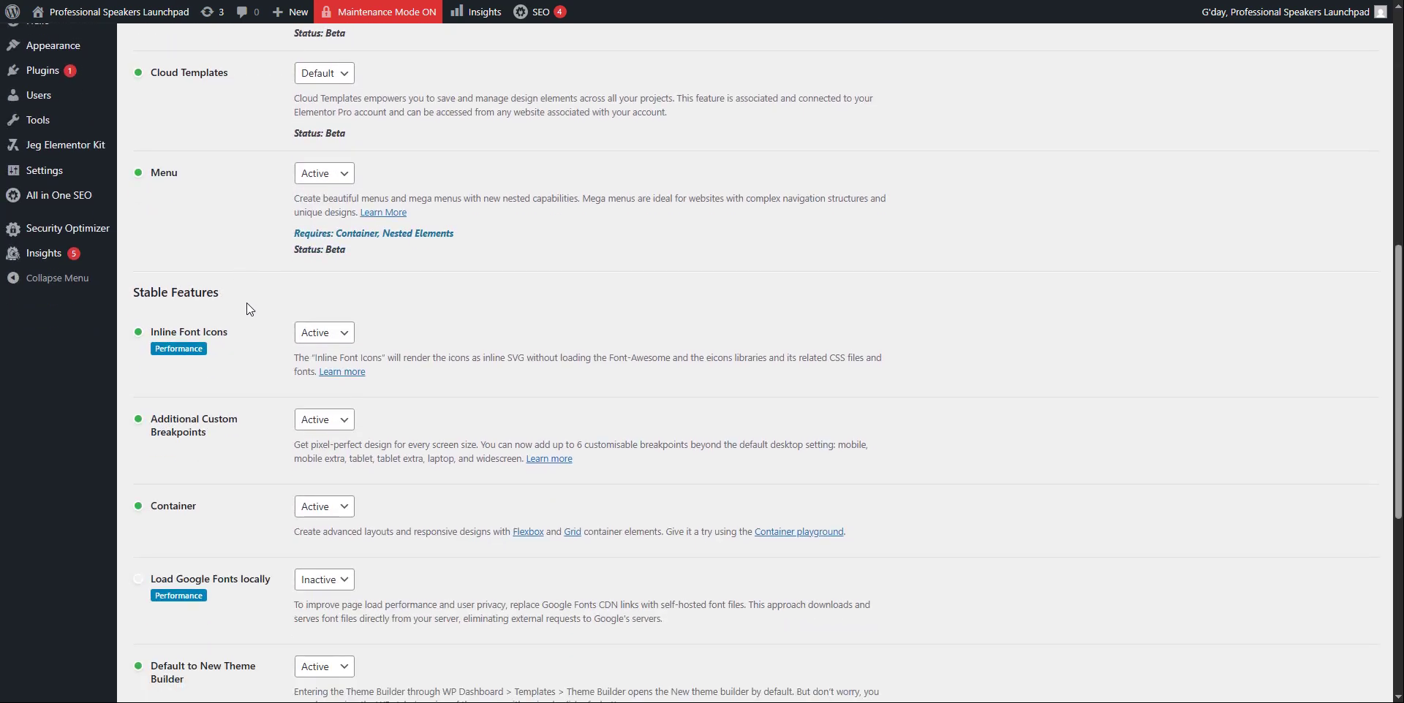
{"action": "scroll", "coordinate": [221, 396], "scroll_direction": "down", "scroll_amount": 2}
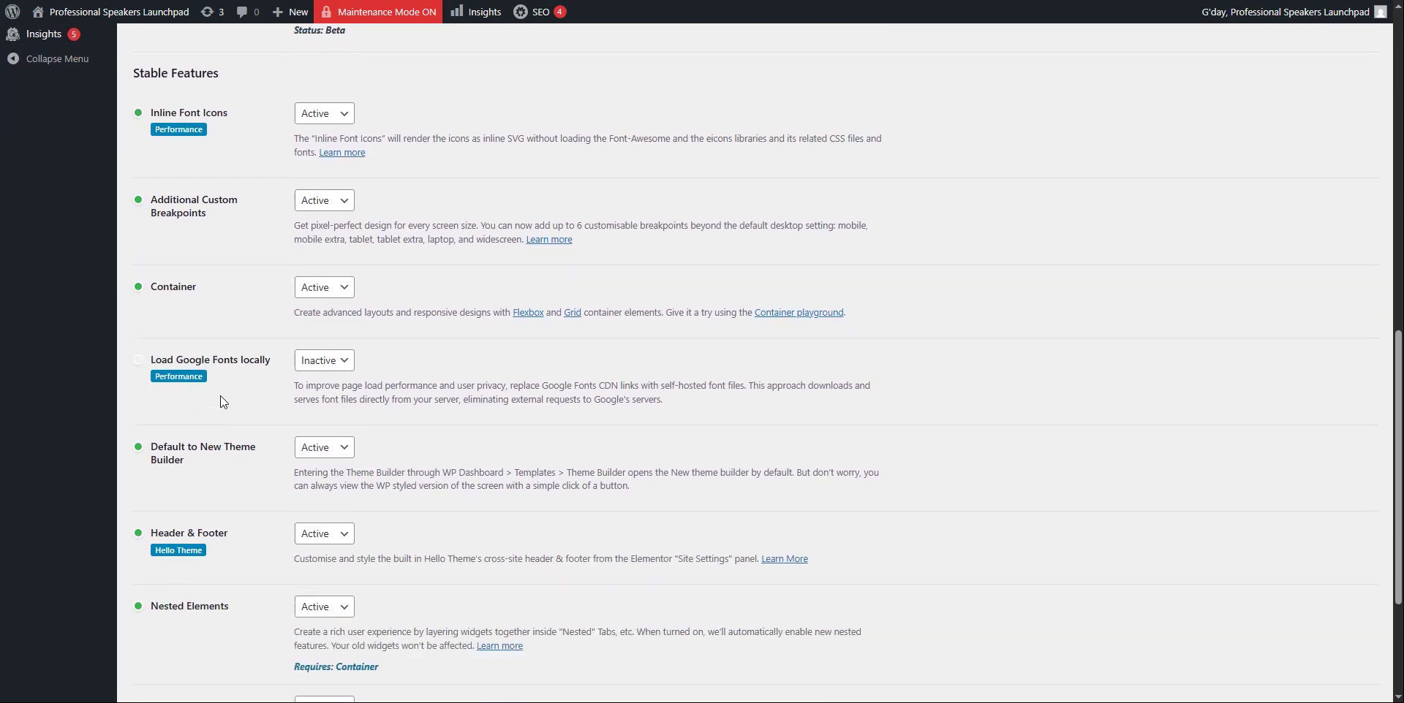
{"action": "scroll", "coordinate": [263, 567], "scroll_direction": "down", "scroll_amount": 3}
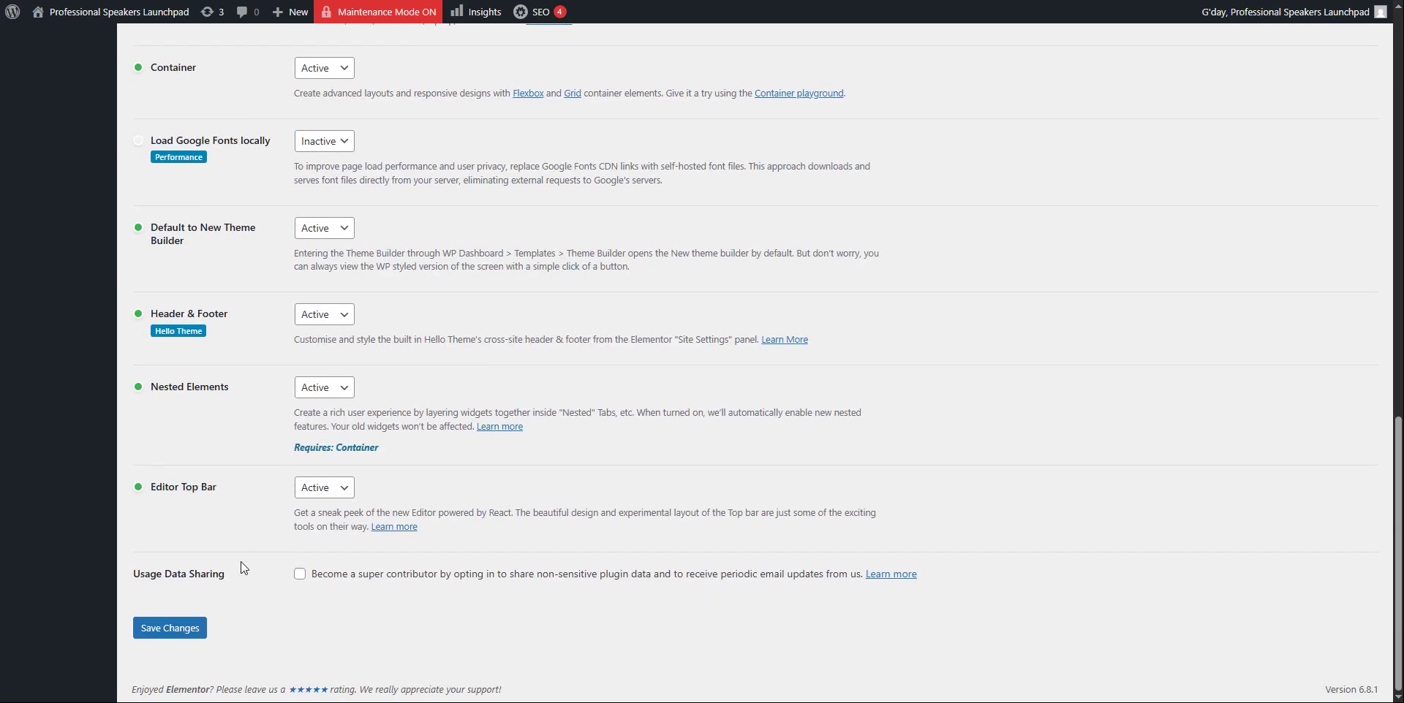
{"action": "left_click", "coordinate": [180, 629]}
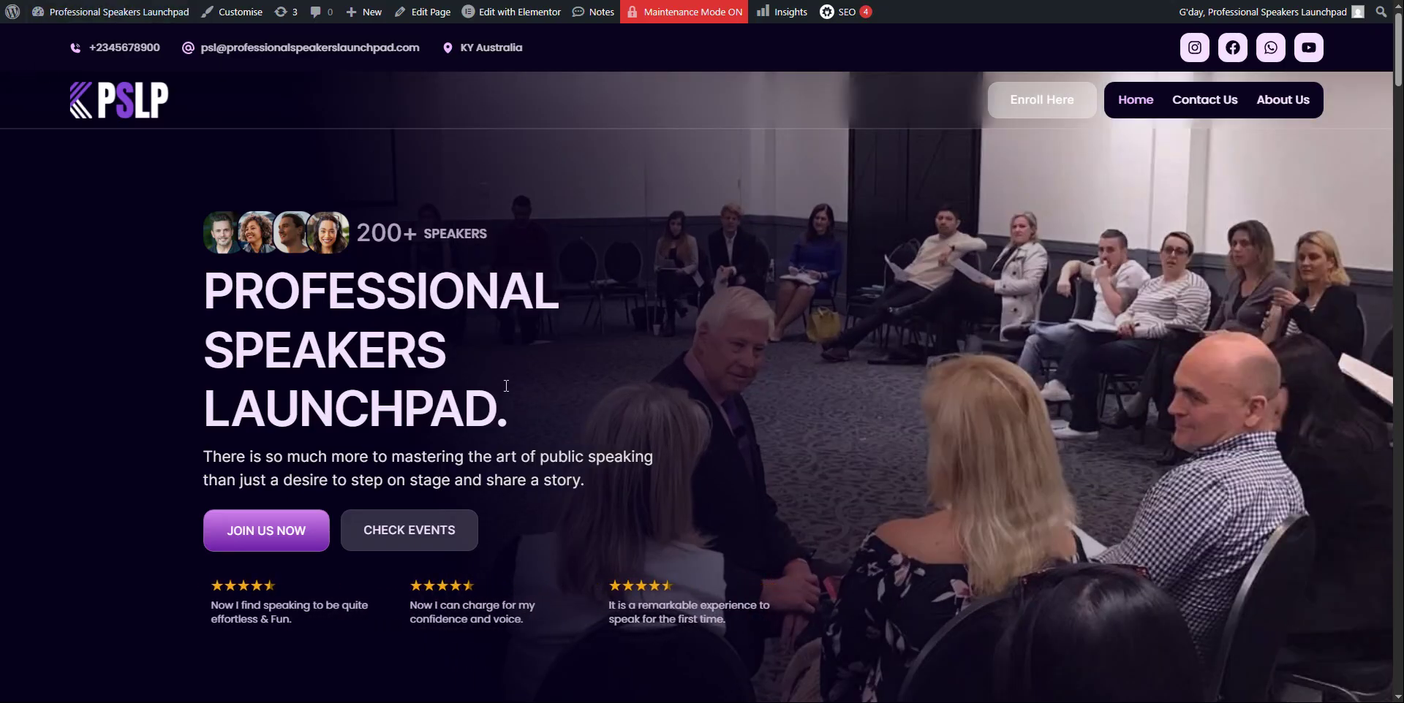
Reload the live homepage and scroll down checking the heading fonts
{"action": "key", "text": "F5"}
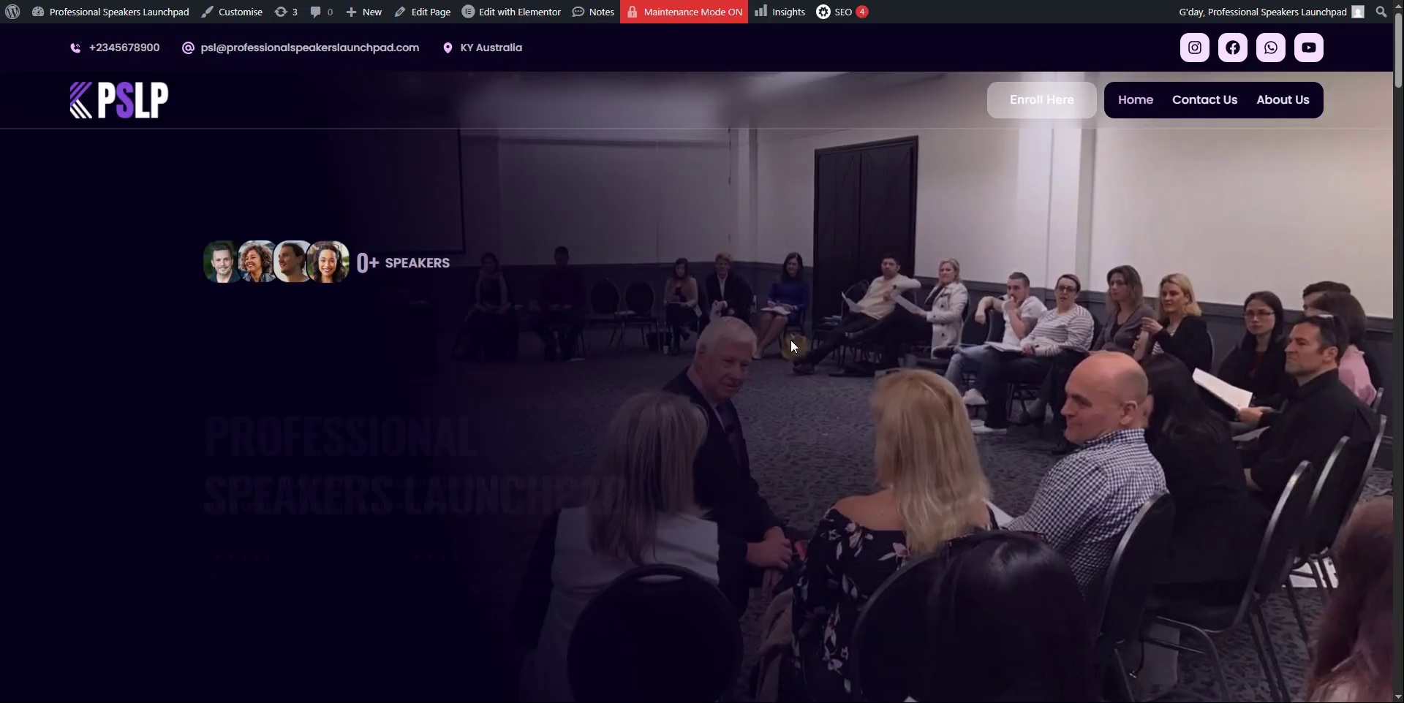
{"action": "scroll", "coordinate": [796, 340], "scroll_direction": "down", "scroll_amount": 15}
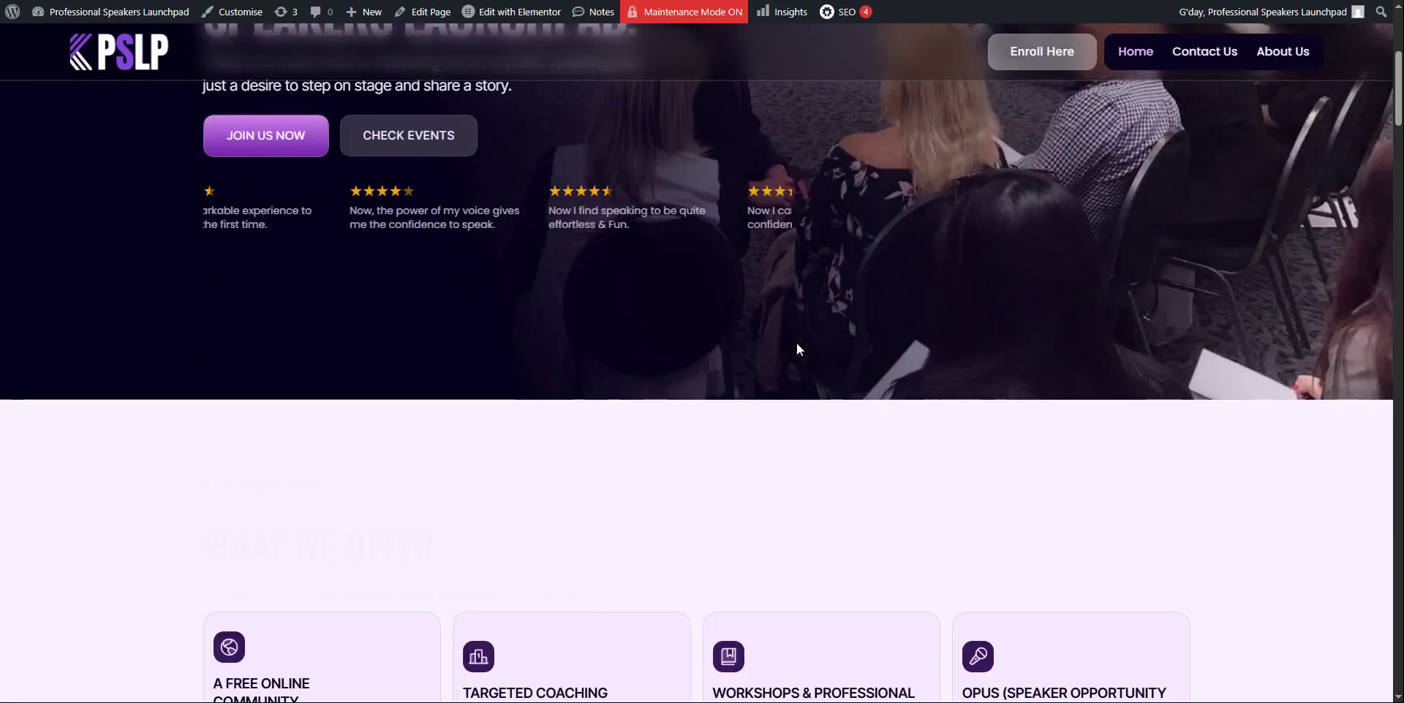
{"action": "scroll", "coordinate": [796, 346], "scroll_direction": "down", "scroll_amount": 5}
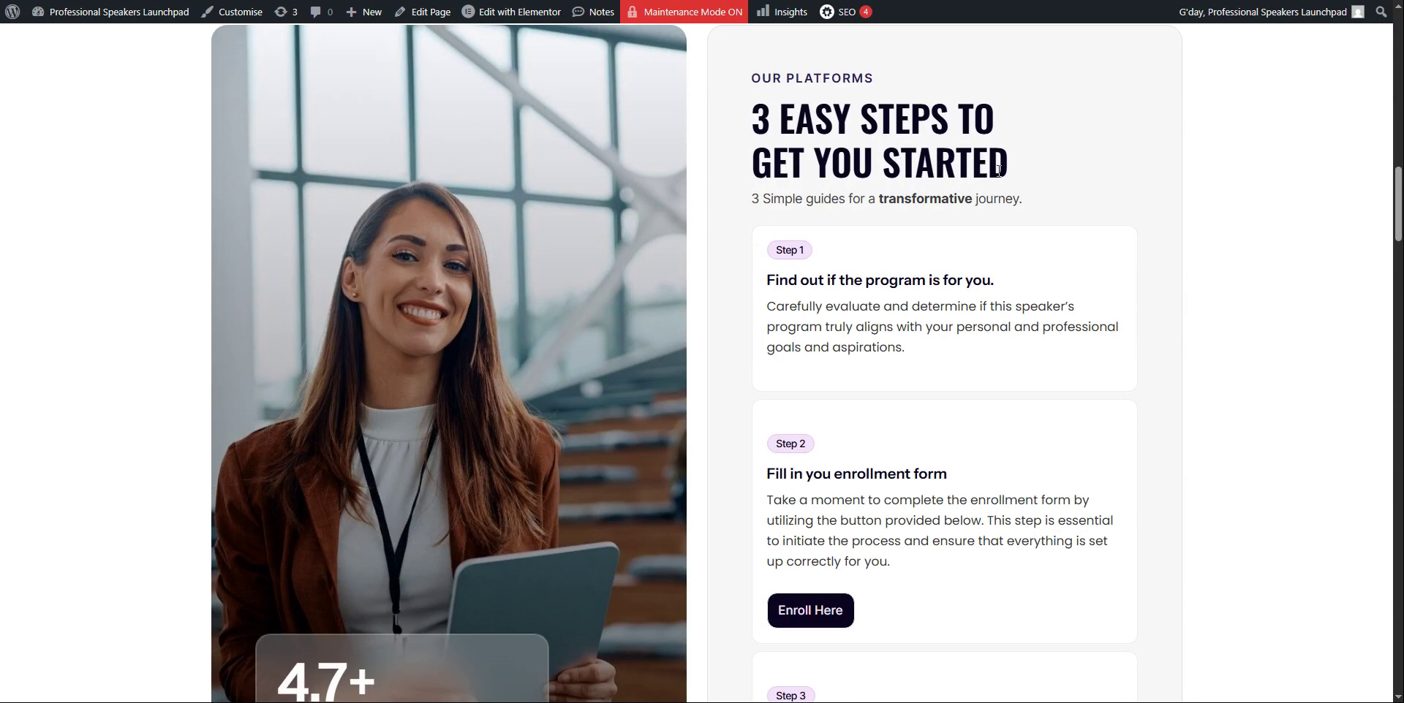
{"action": "scroll", "coordinate": [1060, 146], "scroll_direction": "down", "scroll_amount": 4}
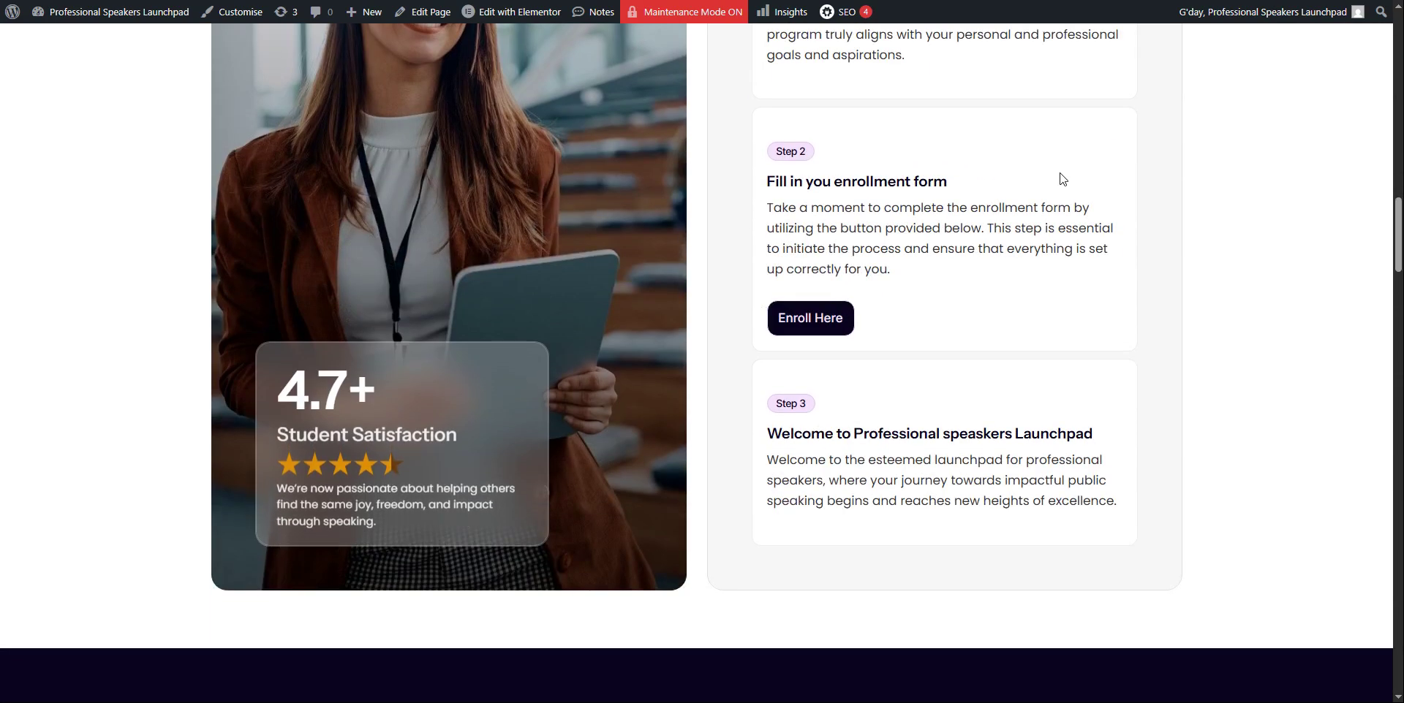
{"action": "scroll", "coordinate": [1059, 168], "scroll_direction": "down", "scroll_amount": 9}
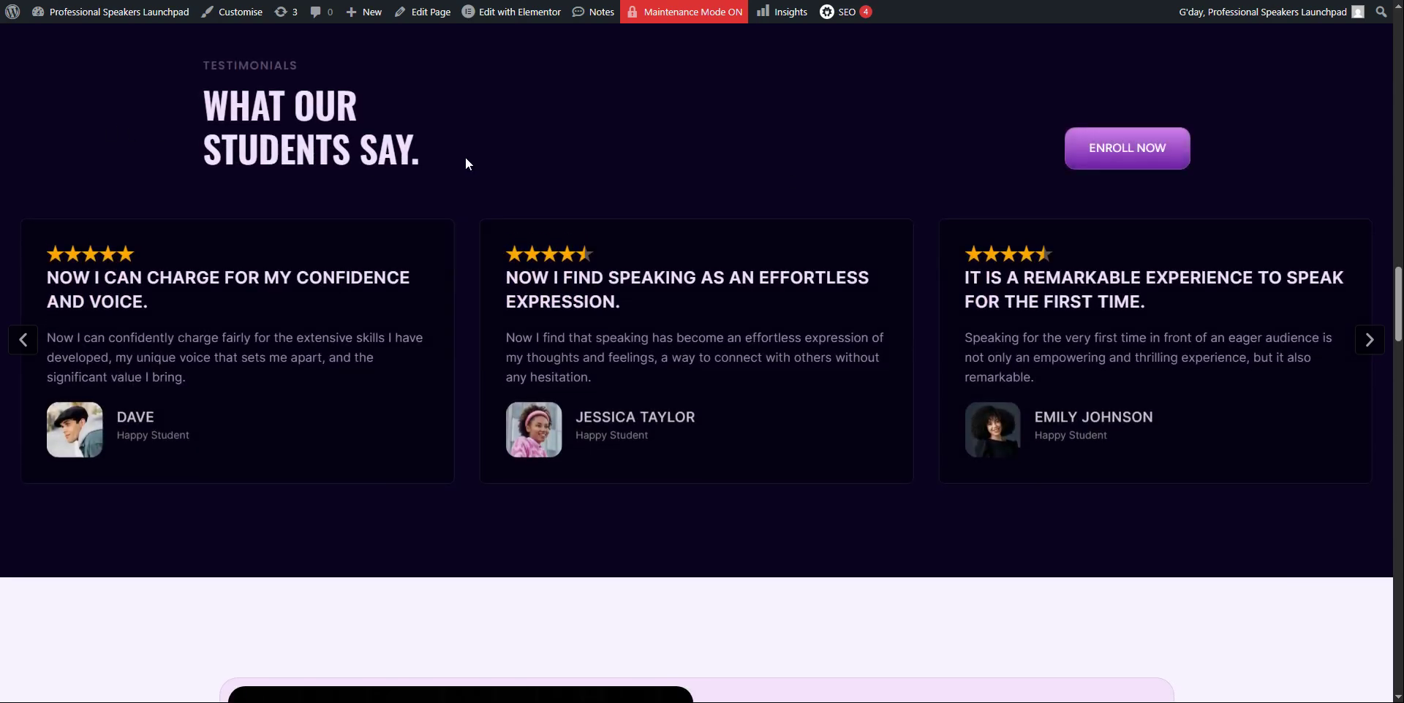
Highlight headings like FREQUENTLY ASKED QUESTIONS to inspect them, then open the page in Elementor
{"action": "left_click_drag", "start_coordinate": [465, 157], "coordinate": [138, 93]}
{"action": "scroll", "coordinate": [544, 119], "scroll_direction": "down", "scroll_amount": 2}
{"action": "scroll", "coordinate": [544, 119], "scroll_direction": "down", "scroll_amount": 8}
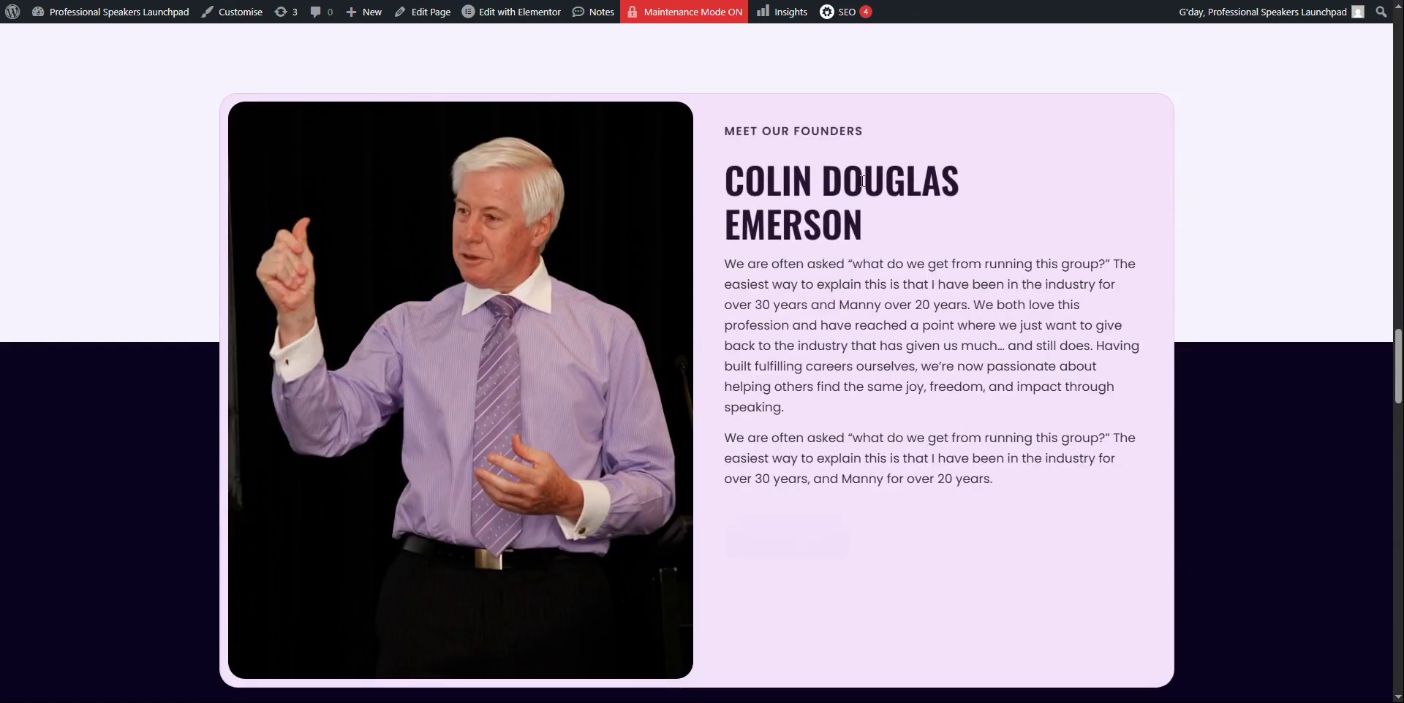
{"action": "left_click_drag", "start_coordinate": [865, 222], "coordinate": [721, 177]}
{"action": "scroll", "coordinate": [741, 213], "scroll_direction": "down", "scroll_amount": 13}
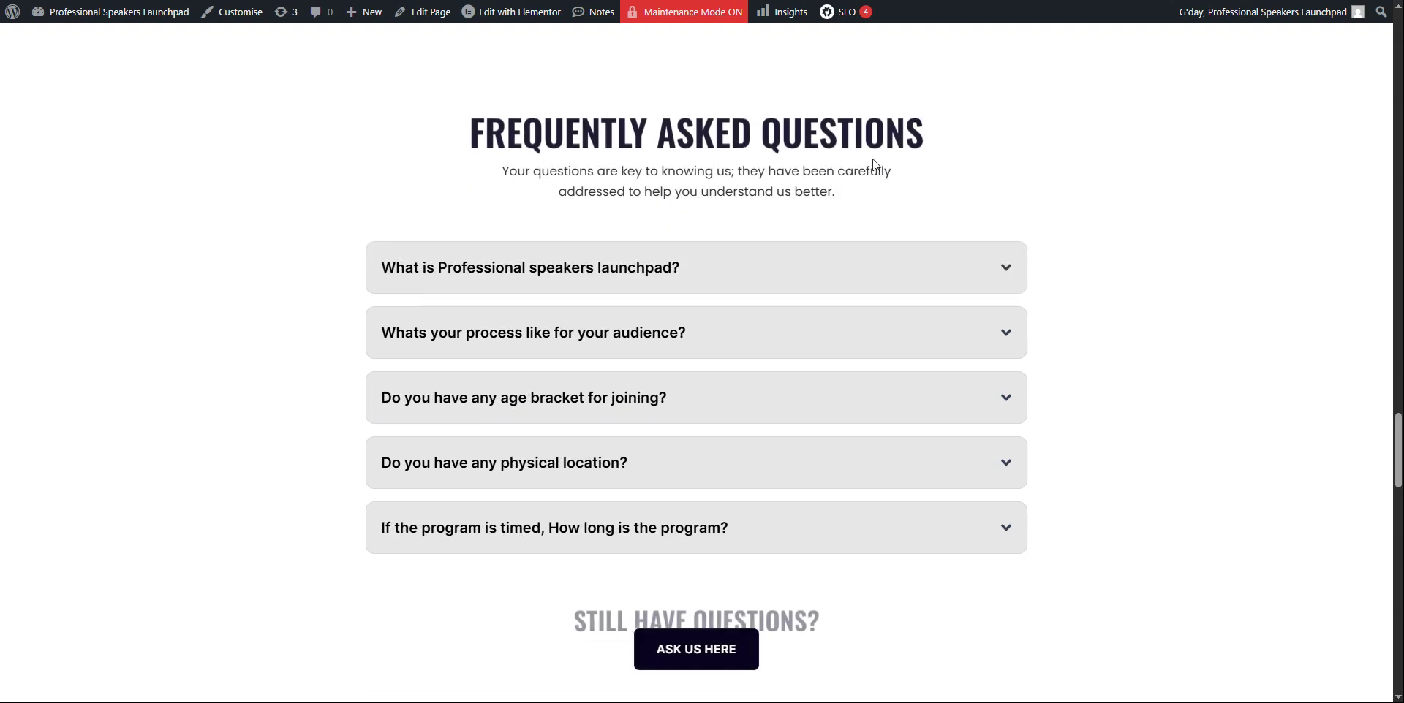
{"action": "left_click_drag", "start_coordinate": [923, 130], "coordinate": [447, 140]}
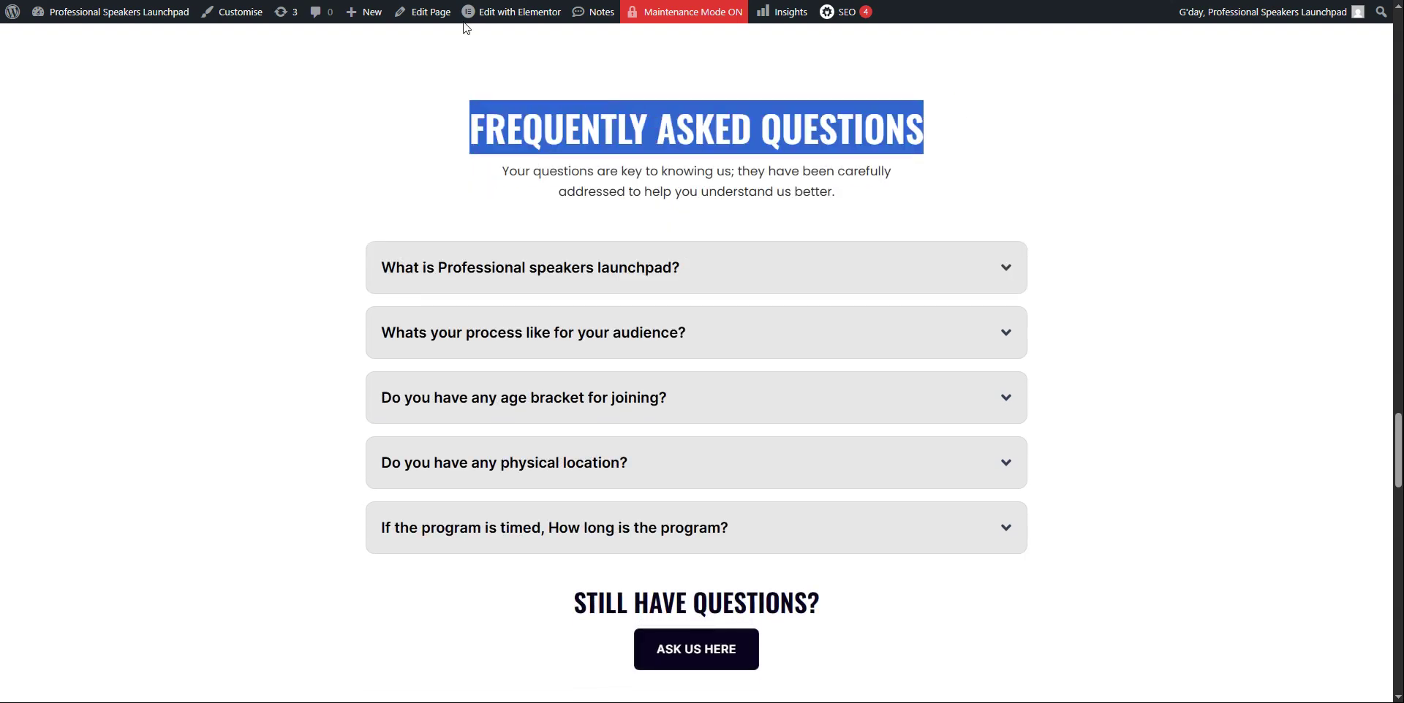
{"action": "left_click", "coordinate": [504, 12]}
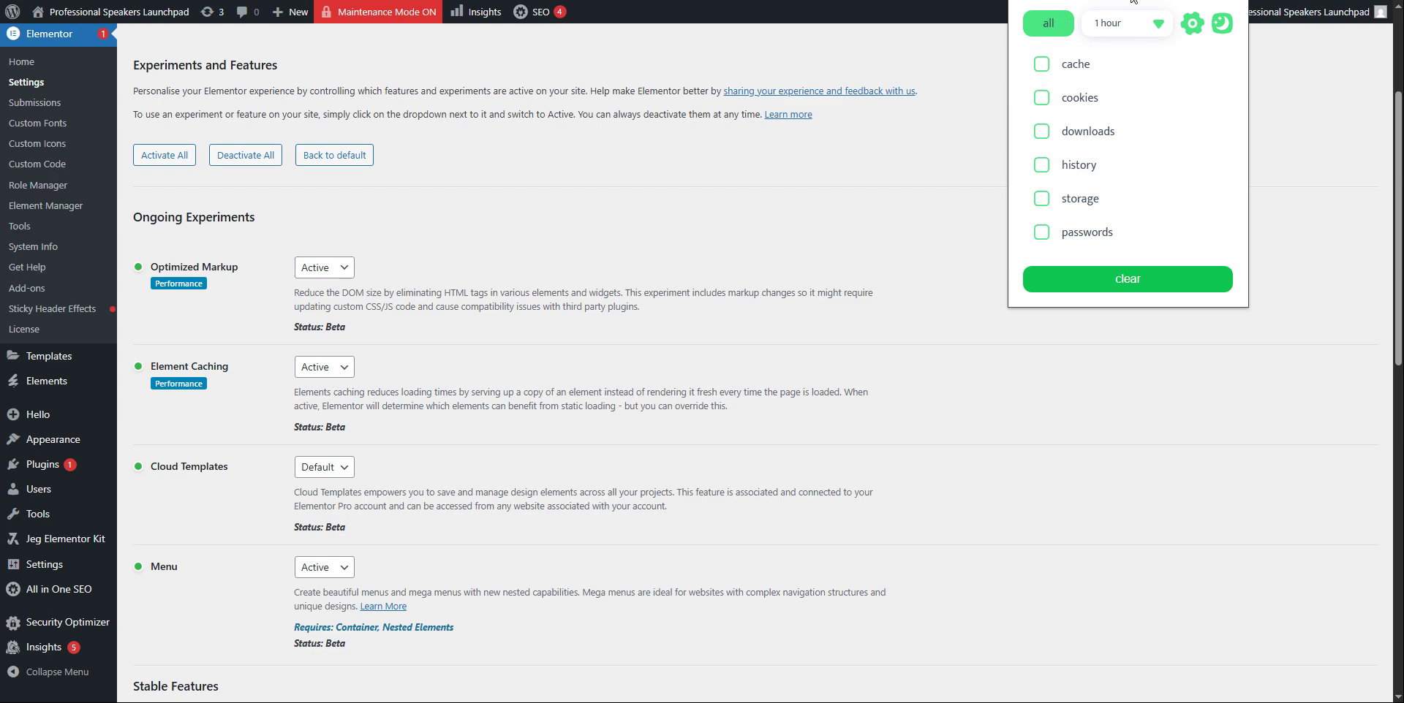
Show the browser's list of installed extensions
{"action": "left_click", "coordinate": [1253, 0]}
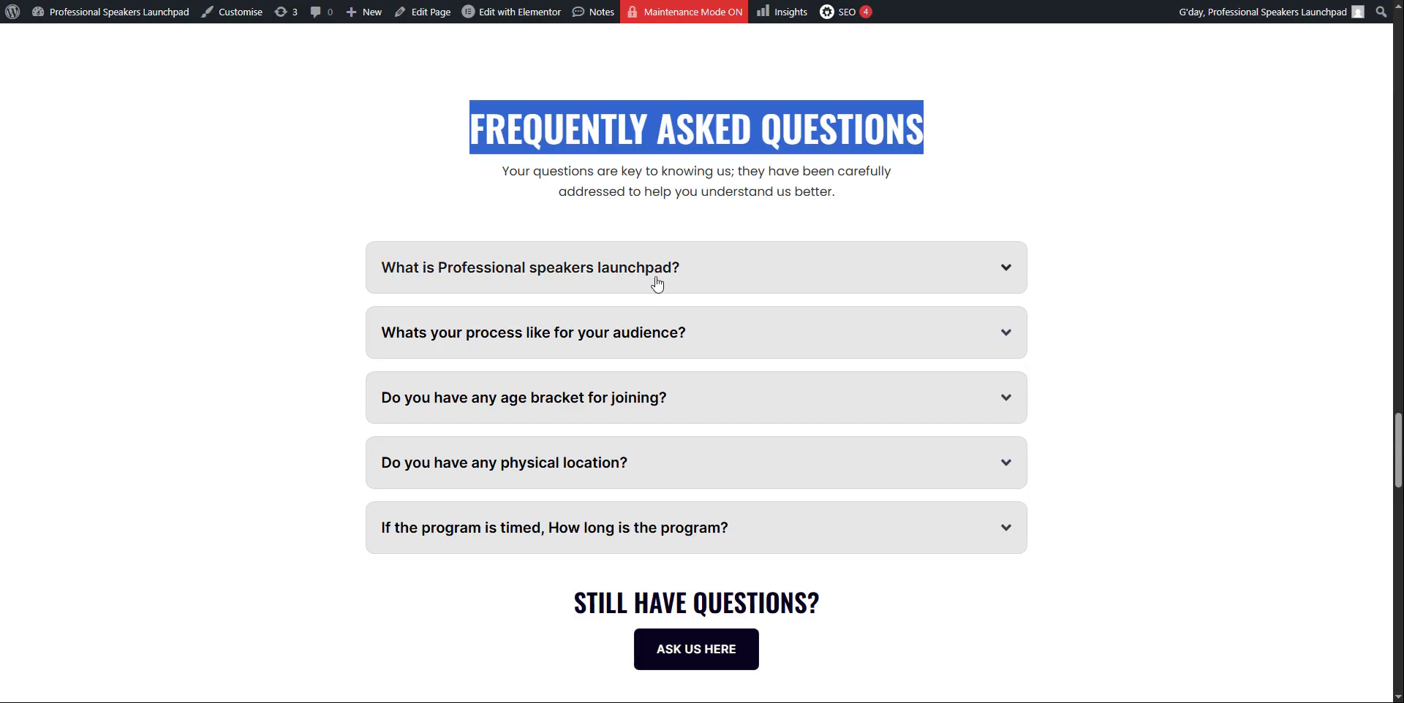
Clear the selection on the FREQUENTLY ASKED QUESTIONS heading to confirm it renders in Oswald
{"action": "left_click", "coordinate": [589, 122]}
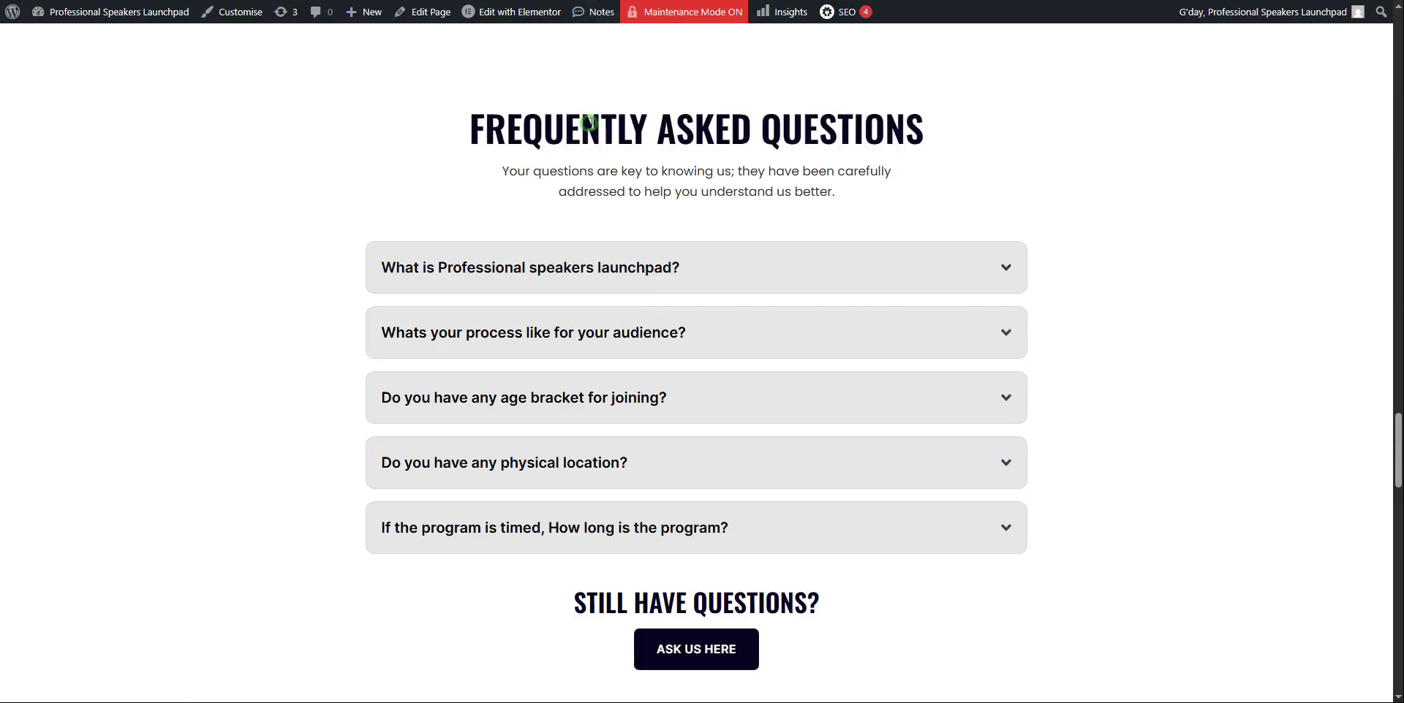